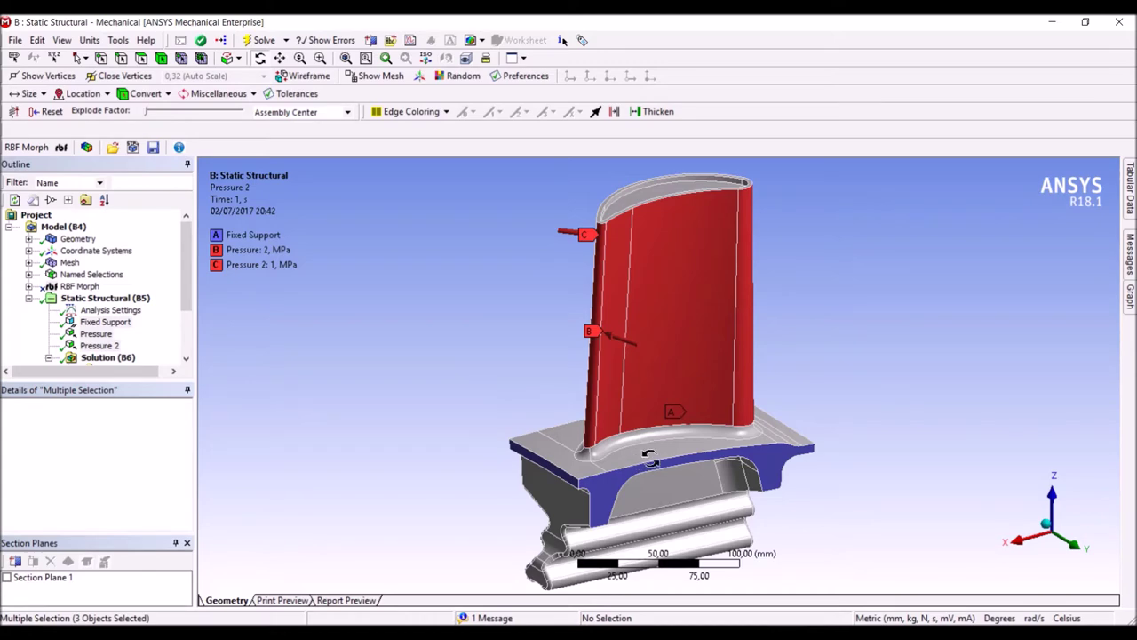
# Step: Show the blade's finite element mesh zoomed in on the root fillet
pyautogui.click(69, 262)
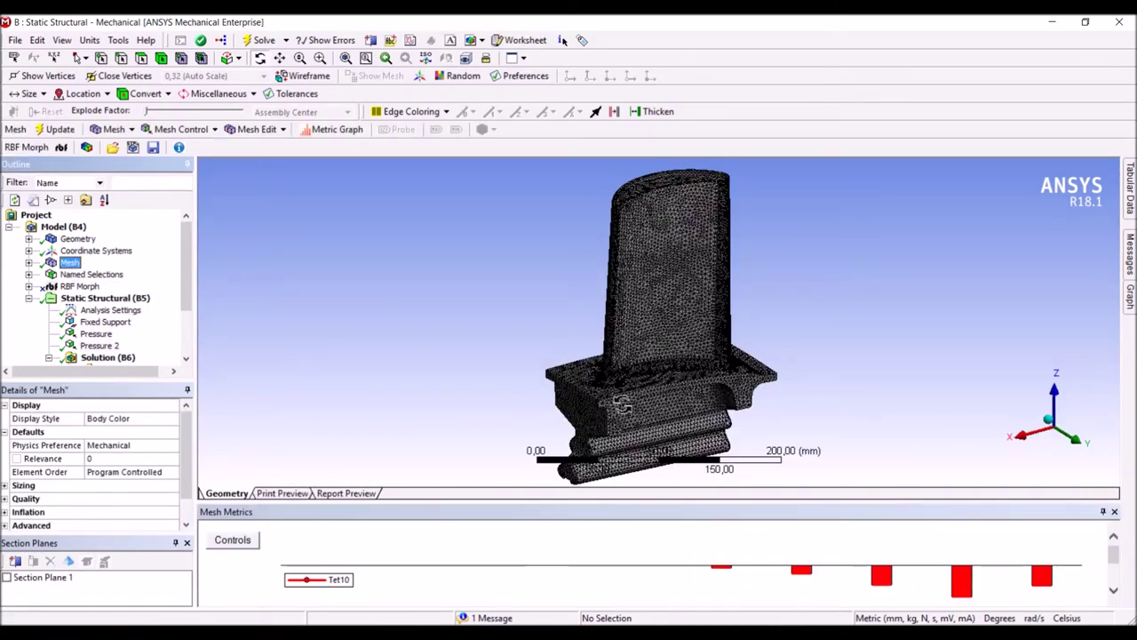
pyautogui.click(322, 58)
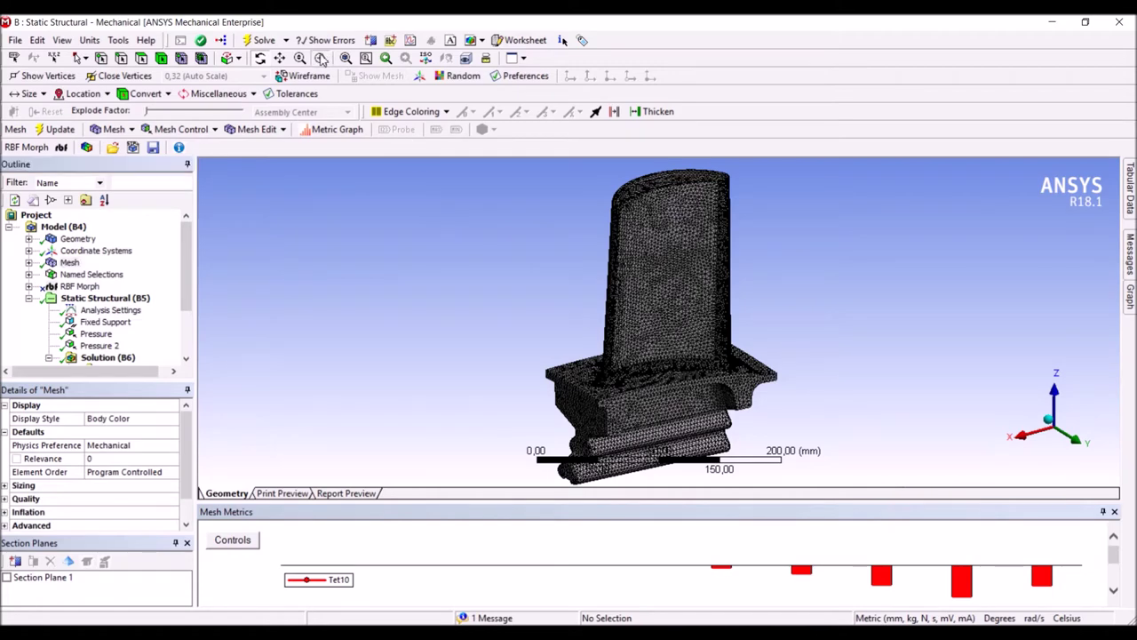
pyautogui.moveTo(582, 342); pyautogui.dragTo(640, 400)
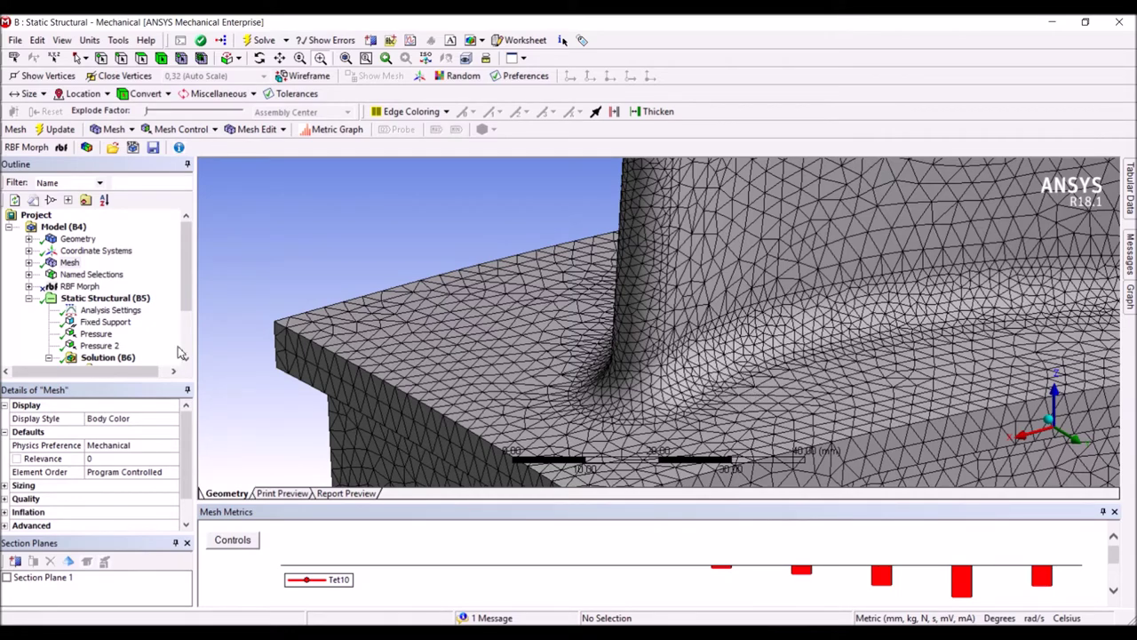
# Step: Display the Maximum Principal Stress contour (-56.377 to 195.2 MPa) on the whole blade
pyautogui.press('F7')
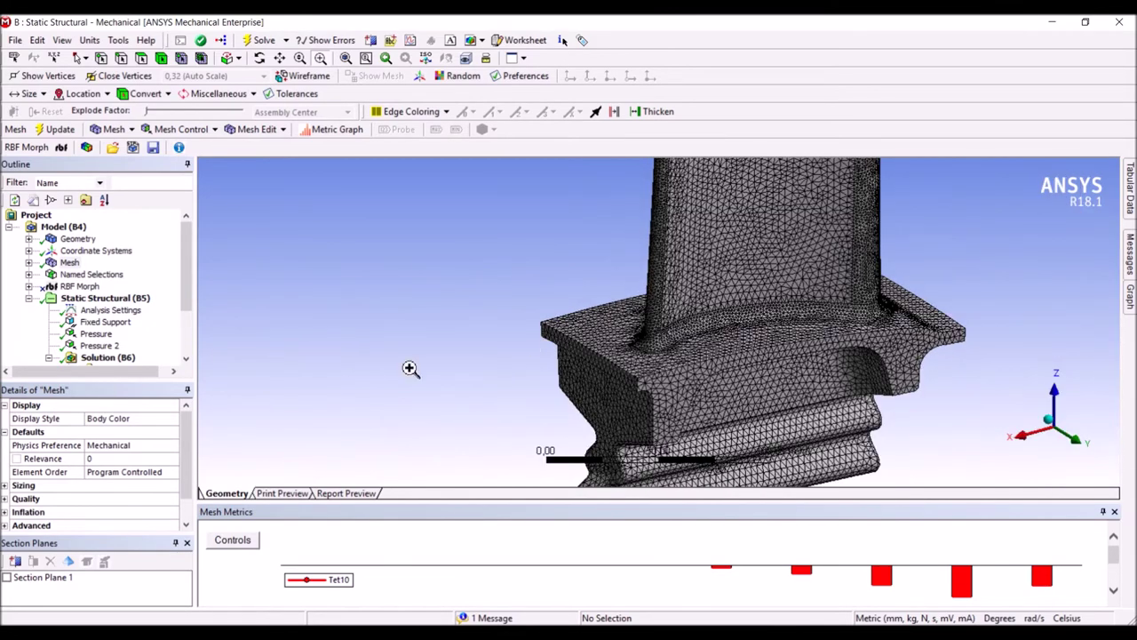
pyautogui.scroll(-2, 186, 357)
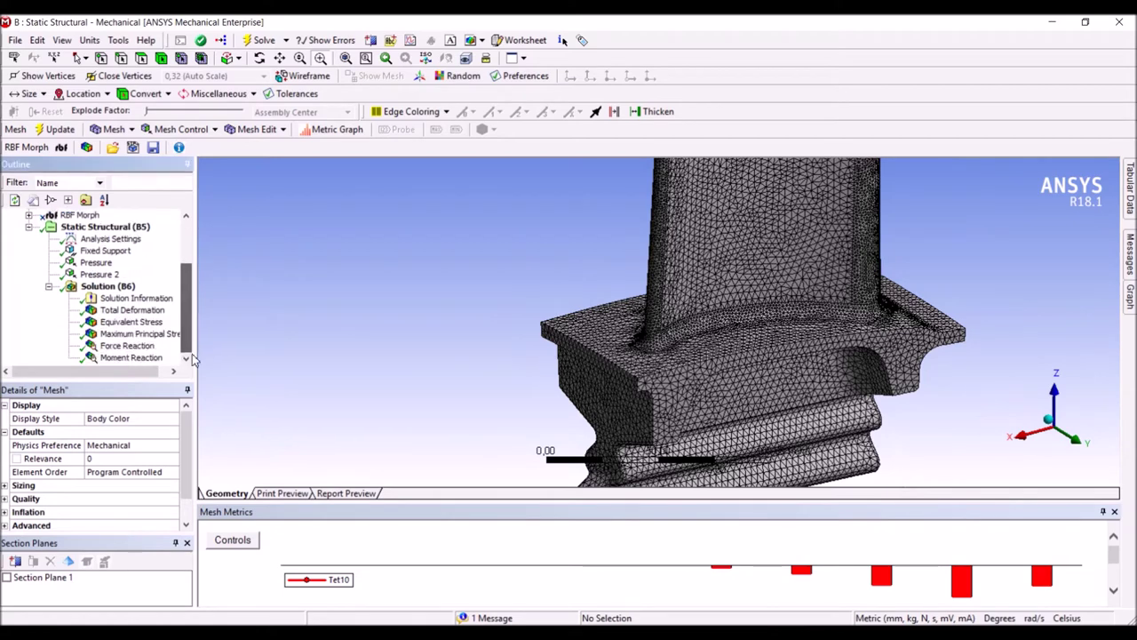
pyautogui.click(138, 334)
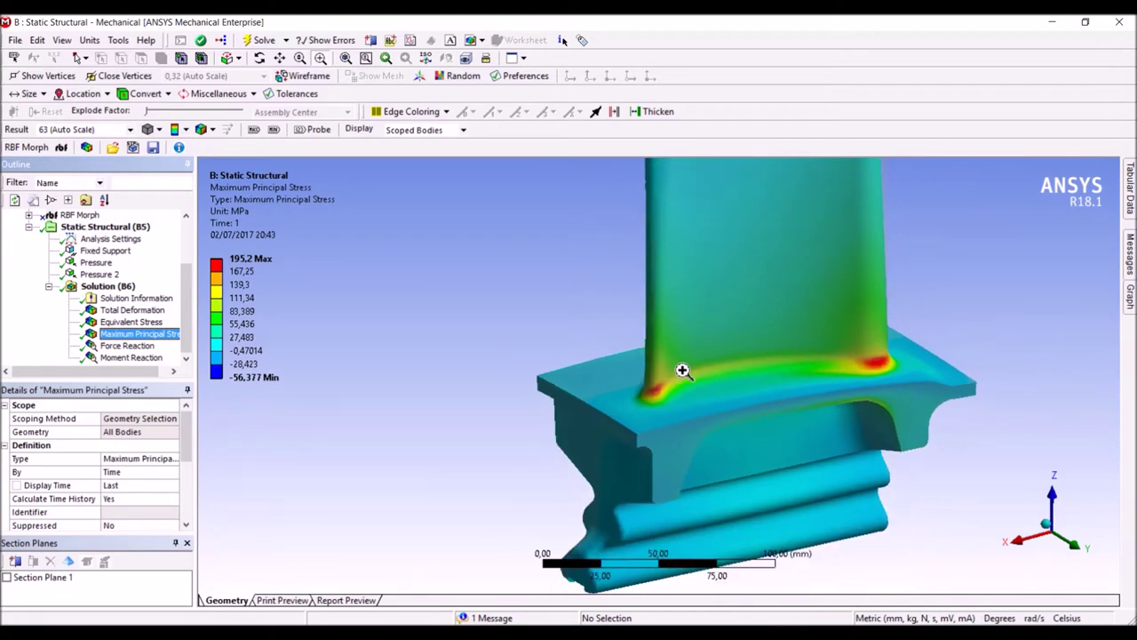
# Step: Zoom into the fillet stress hotspot and show the stress as contour bands
pyautogui.scroll(-4, 683, 371)
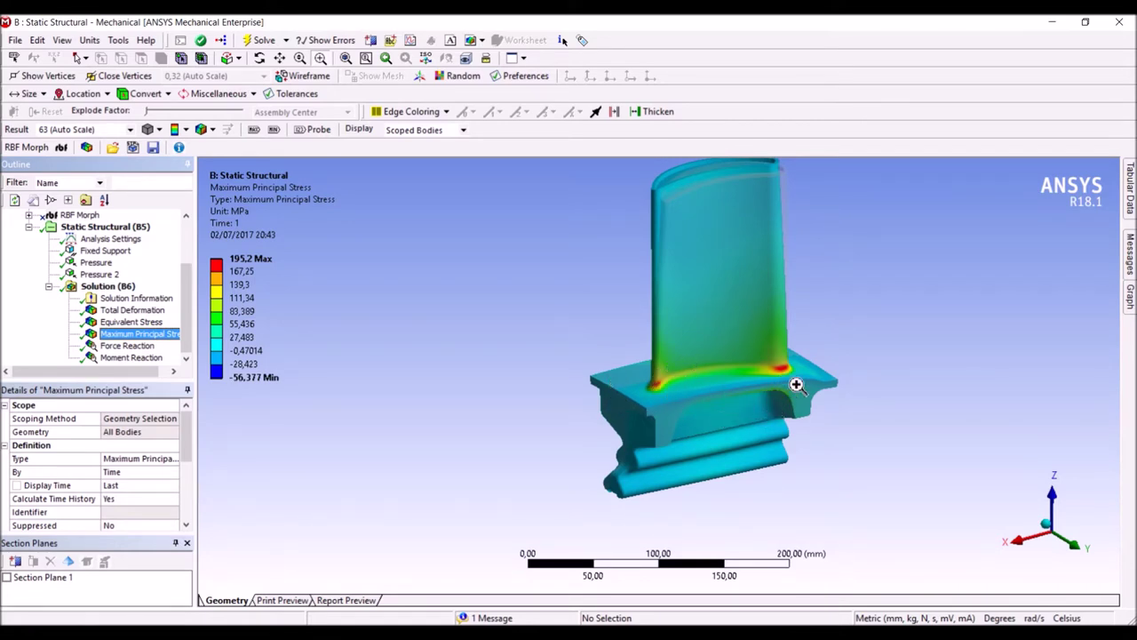
pyautogui.click(761, 351)
pyautogui.moveTo(753, 343); pyautogui.dragTo(826, 398)
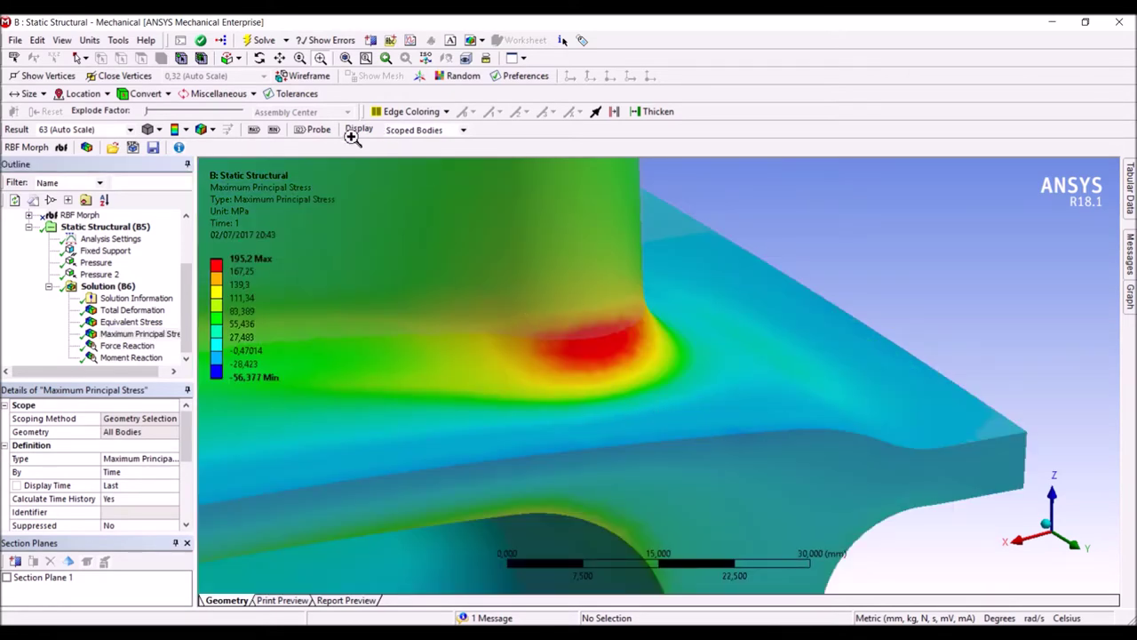
pyautogui.click(186, 130)
pyautogui.click(203, 160)
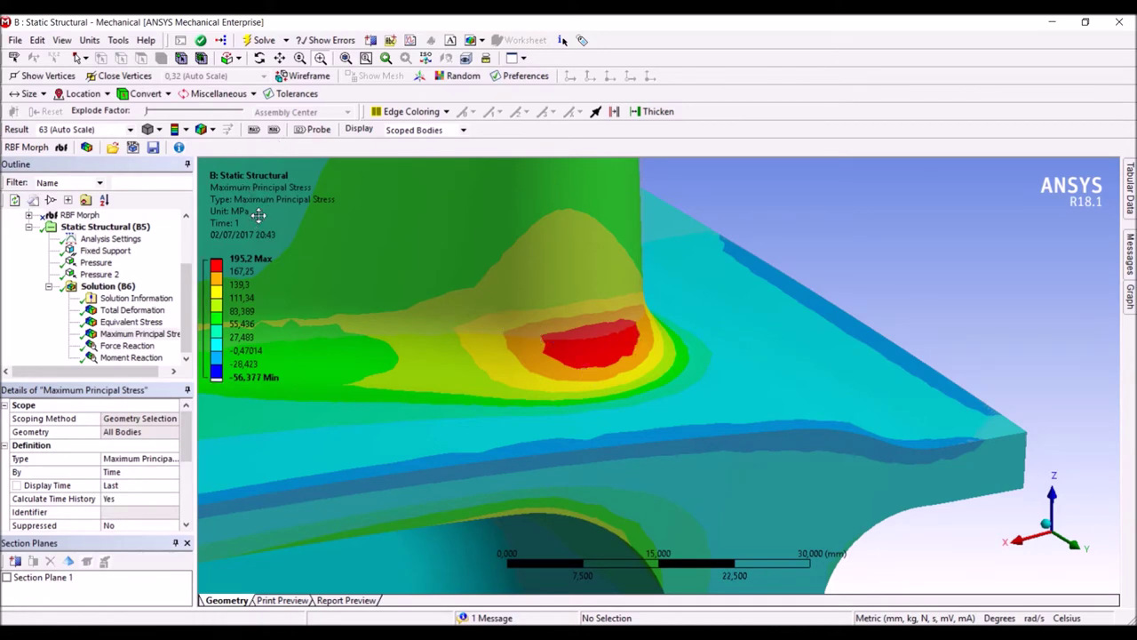
# Step: Fit the blade in view and show the plain Geometry (Parasolid source, metres)
pyautogui.click(346, 59)
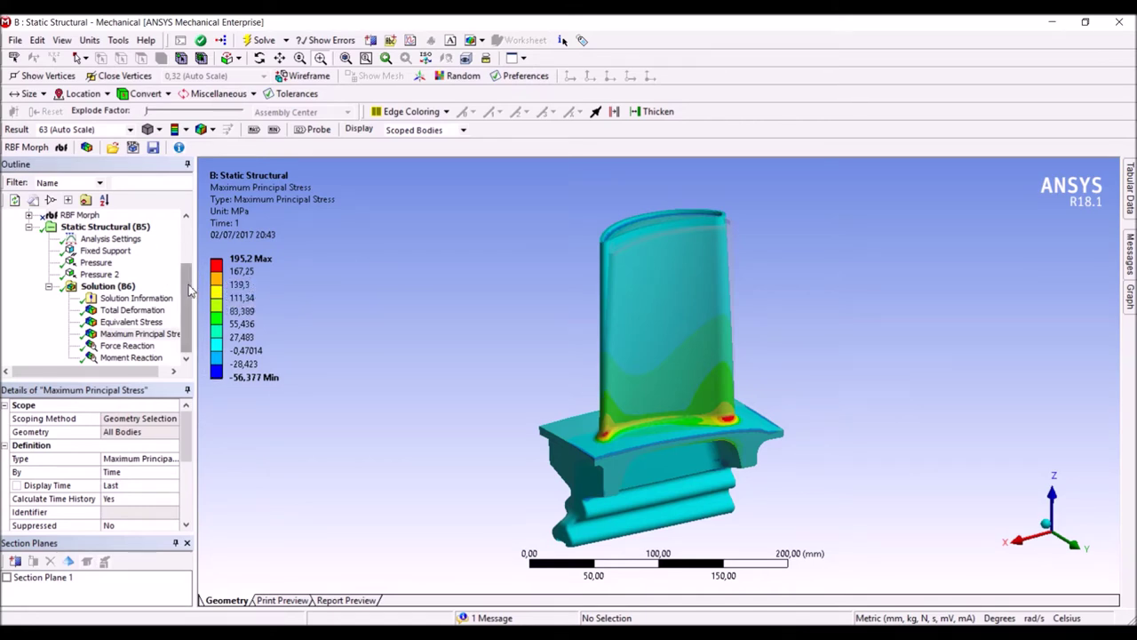
pyautogui.moveTo(185, 293); pyautogui.dragTo(202, 243)
pyautogui.click(88, 239)
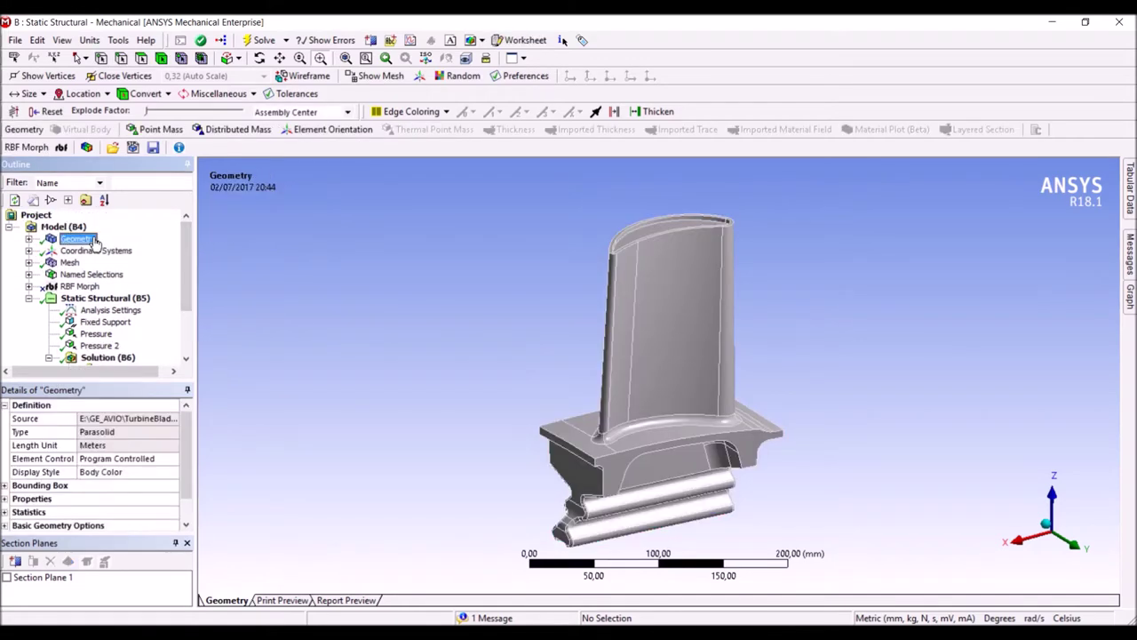
# Step: Zoom into the root fillet geometry and bring back its Maximum Principal Stress hotspot
pyautogui.click(324, 58)
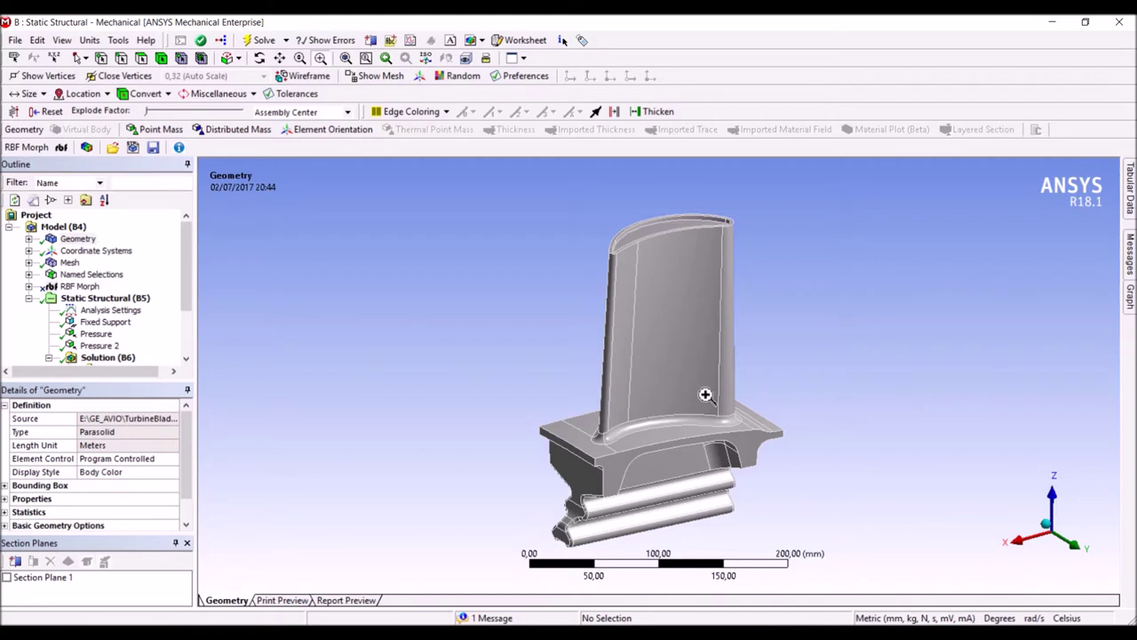
pyautogui.moveTo(705, 394); pyautogui.dragTo(758, 447)
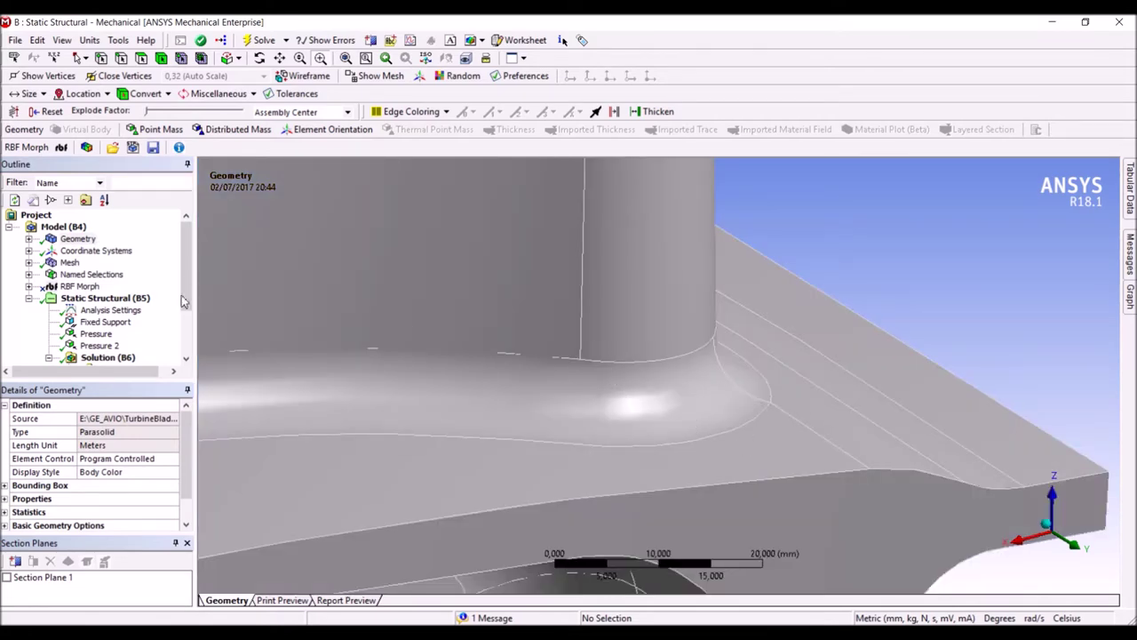
pyautogui.moveTo(190, 287); pyautogui.dragTo(178, 328)
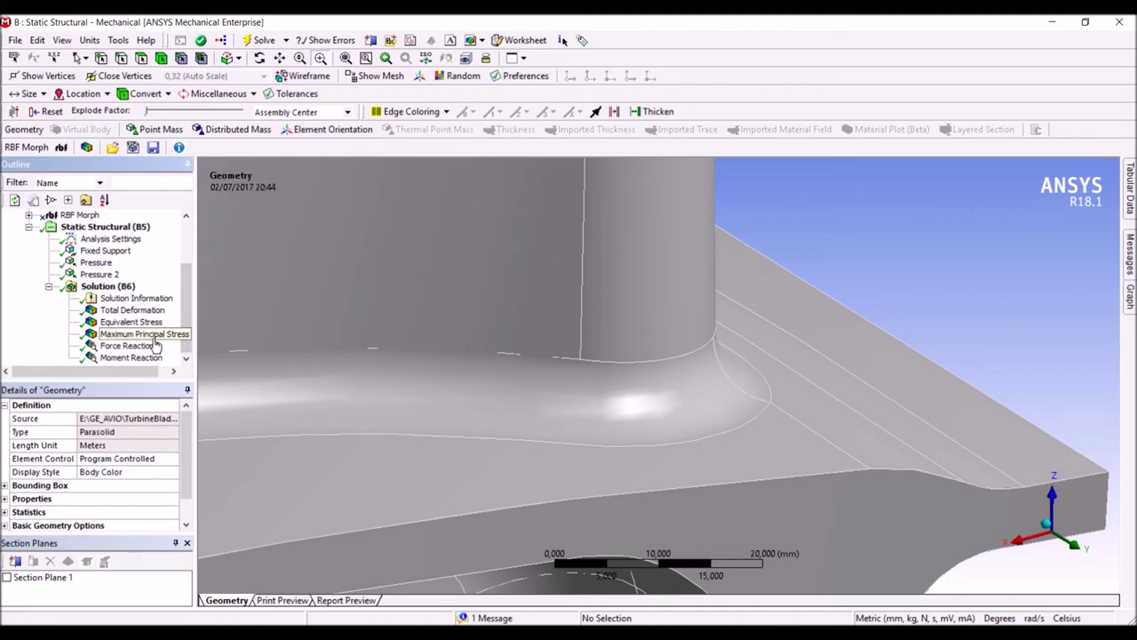
pyautogui.click(152, 335)
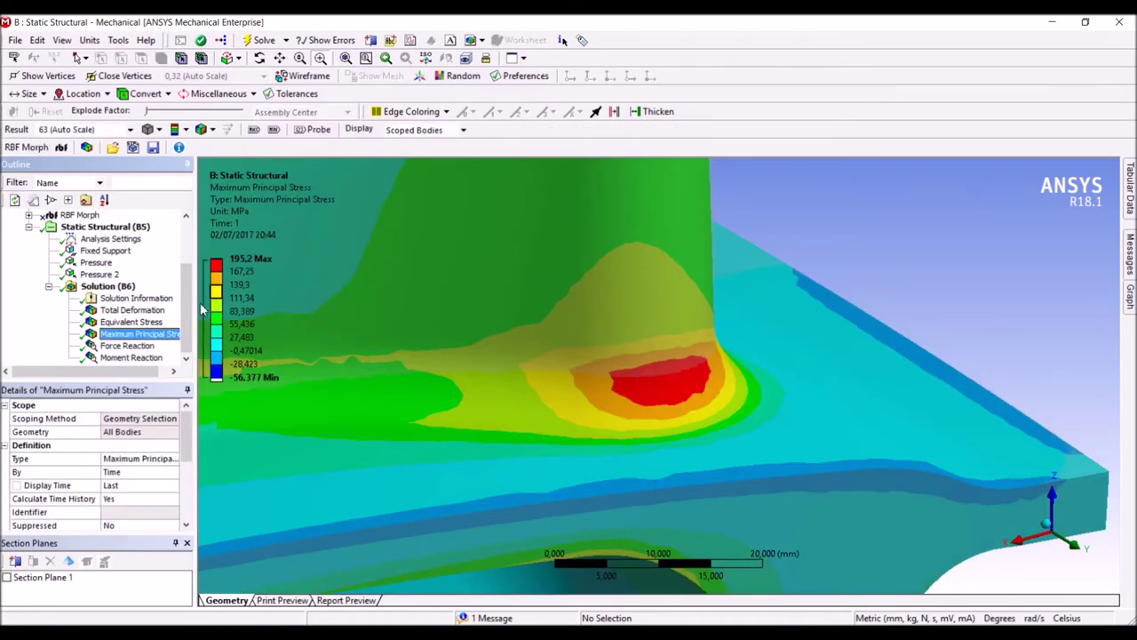
# Step: Return to the plain blade geometry and view the whole blade from the front
pyautogui.scroll(2, 189, 305)
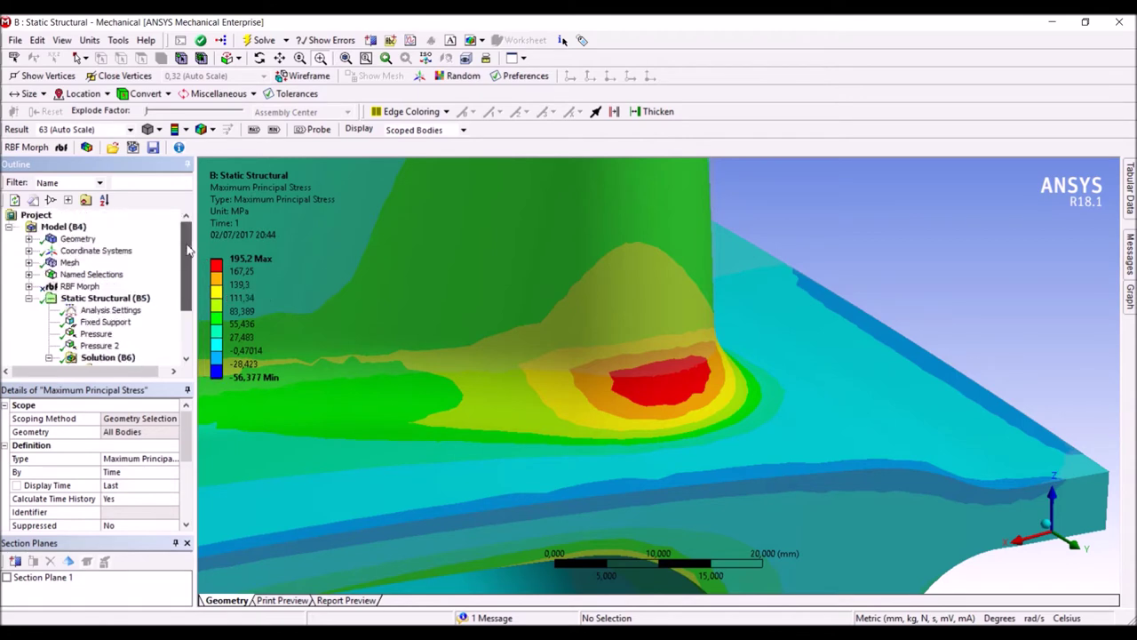
pyautogui.click(80, 240)
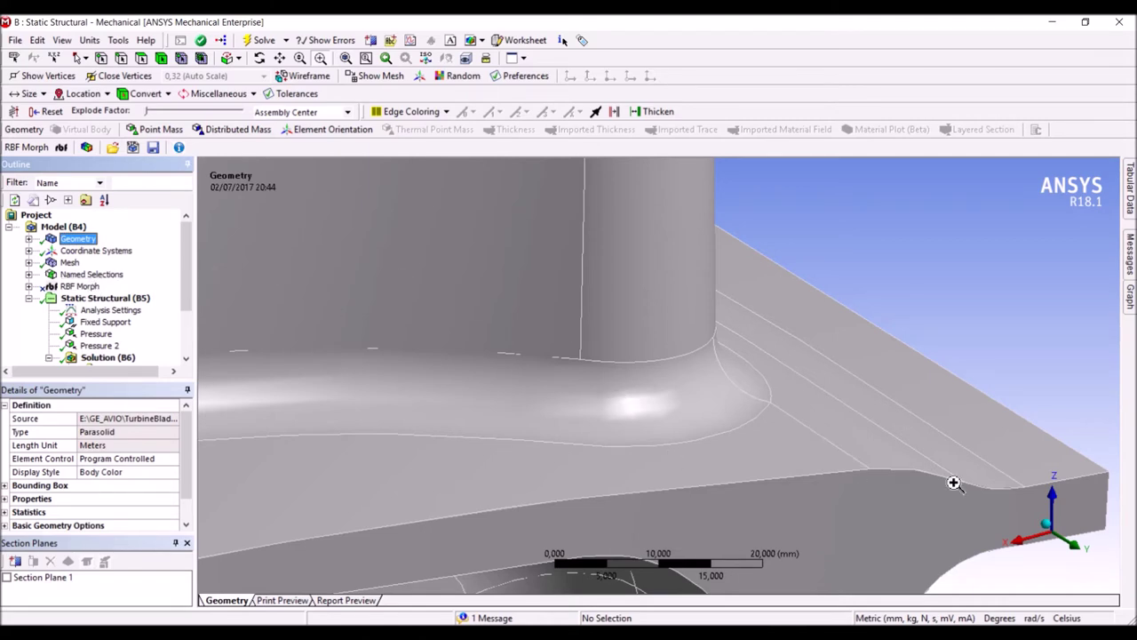
pyautogui.click(1077, 552)
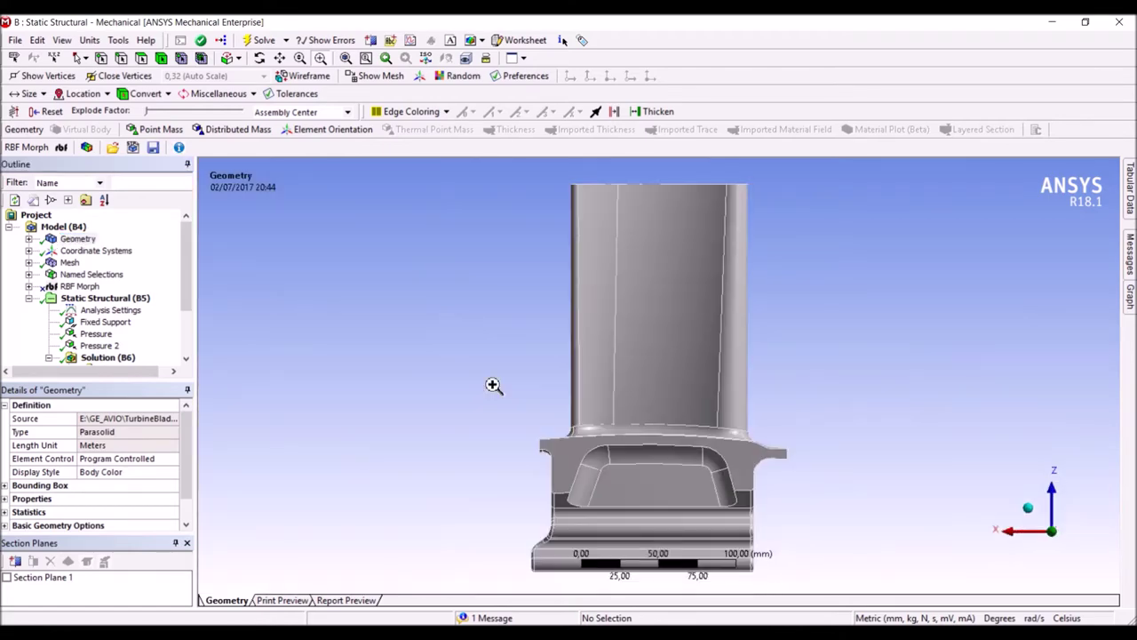
# Step: Load the blade mesh into RBF Morph, reveal its RBF Target, and show the Tet10 mesh details
pyautogui.click(78, 286)
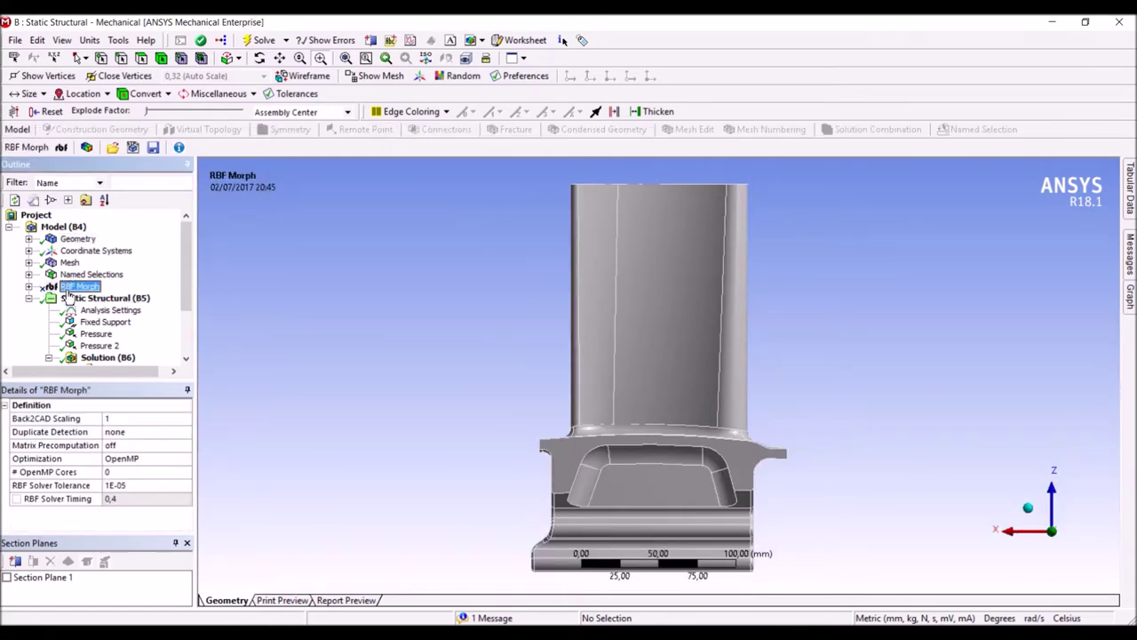
pyautogui.rightClick(66, 290)
pyautogui.click(89, 297)
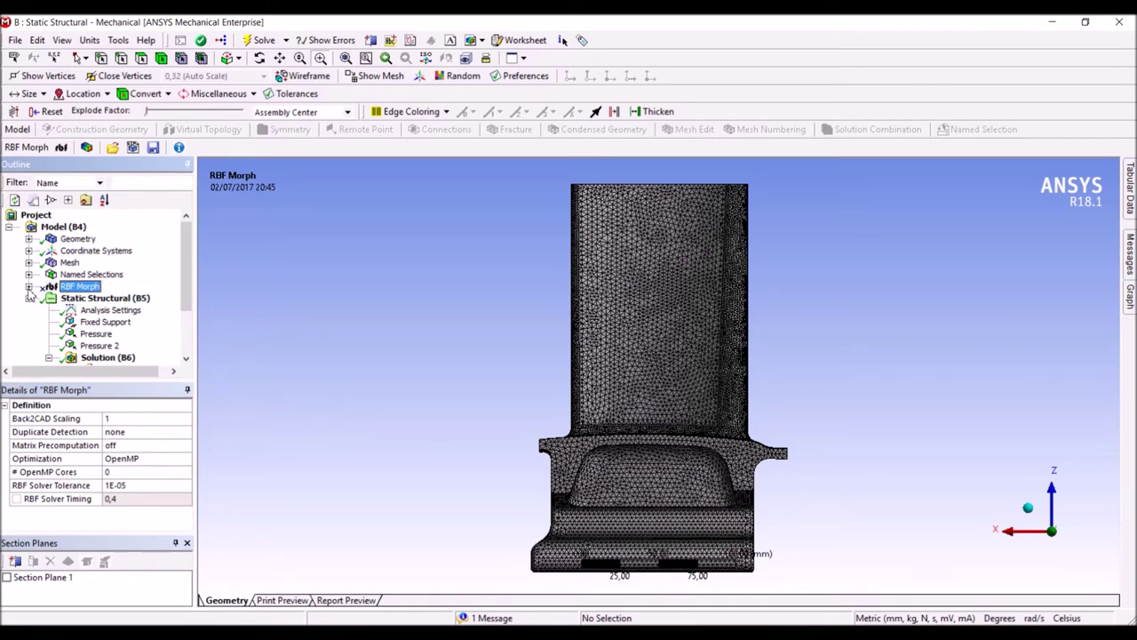
pyautogui.click(29, 286)
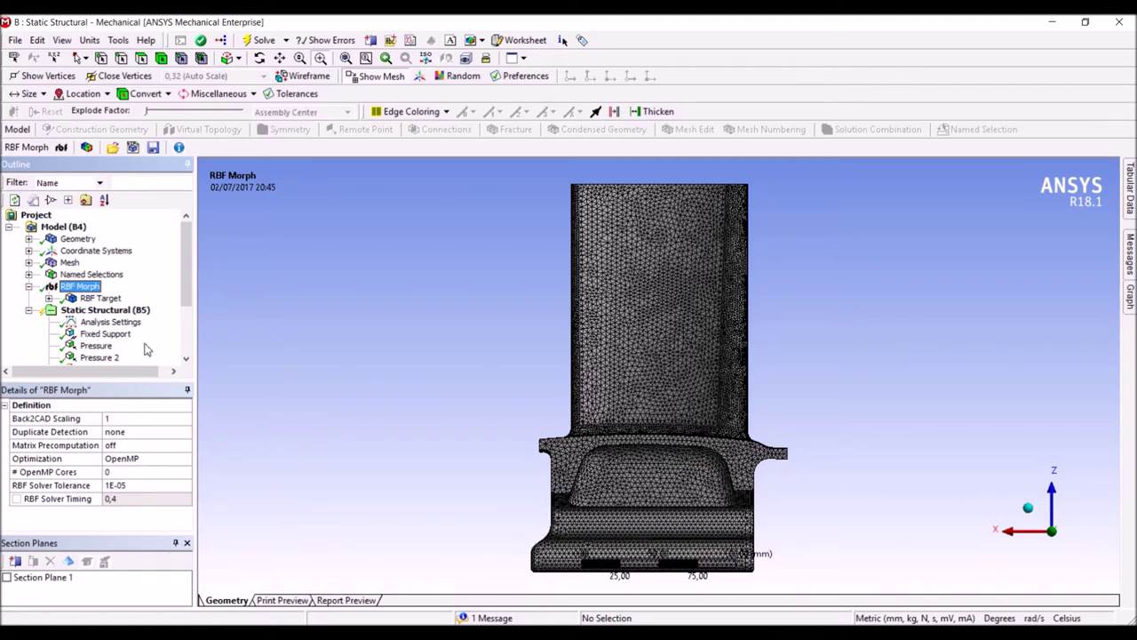
pyautogui.click(68, 263)
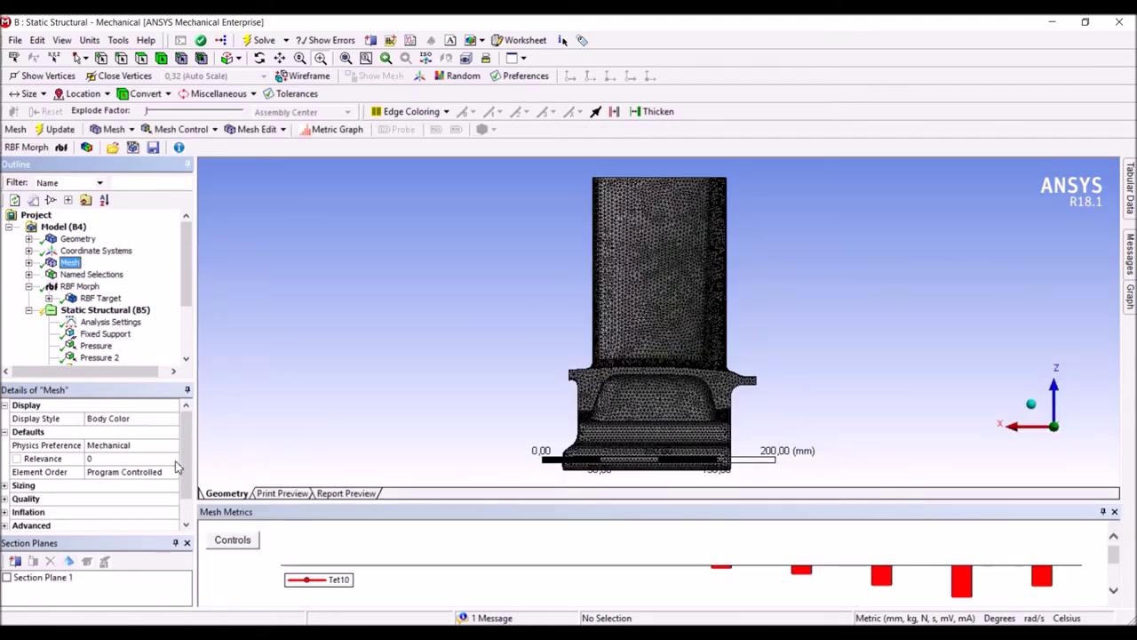
# Step: Confirm the mesh has 427265 nodes, then show the 125278-node RBF Target region in magenta
pyautogui.moveTo(188, 468); pyautogui.dragTo(192, 504)
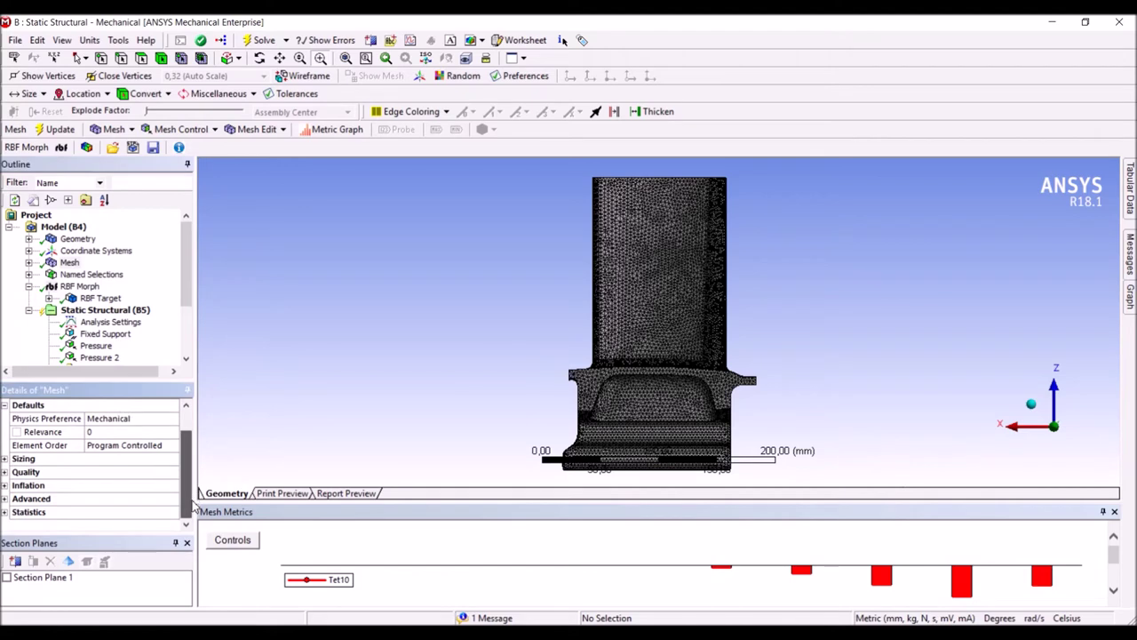
pyautogui.click(4, 513)
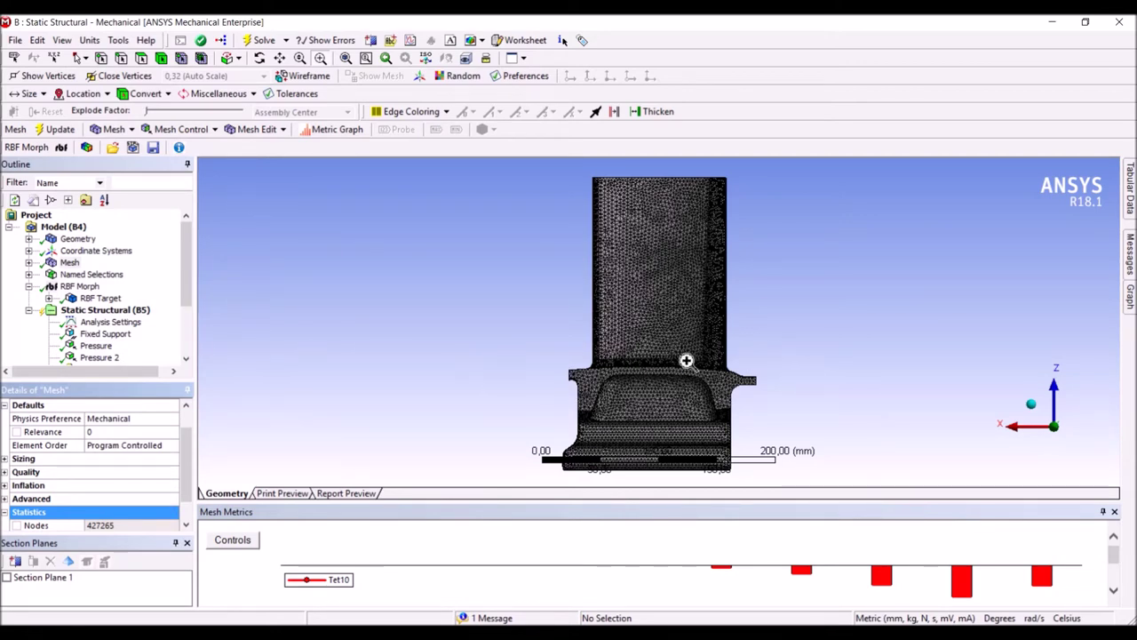
pyautogui.click(99, 298)
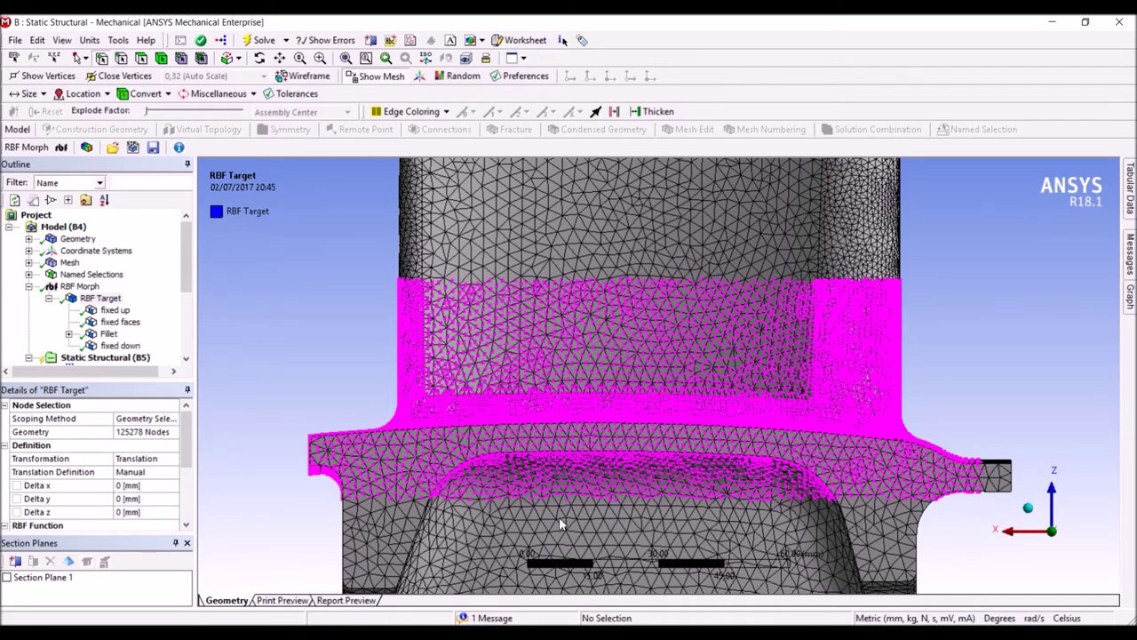
# Step: Show the fixed up, fixed down and fixed faces node sets on the blade
pyautogui.click(122, 312)
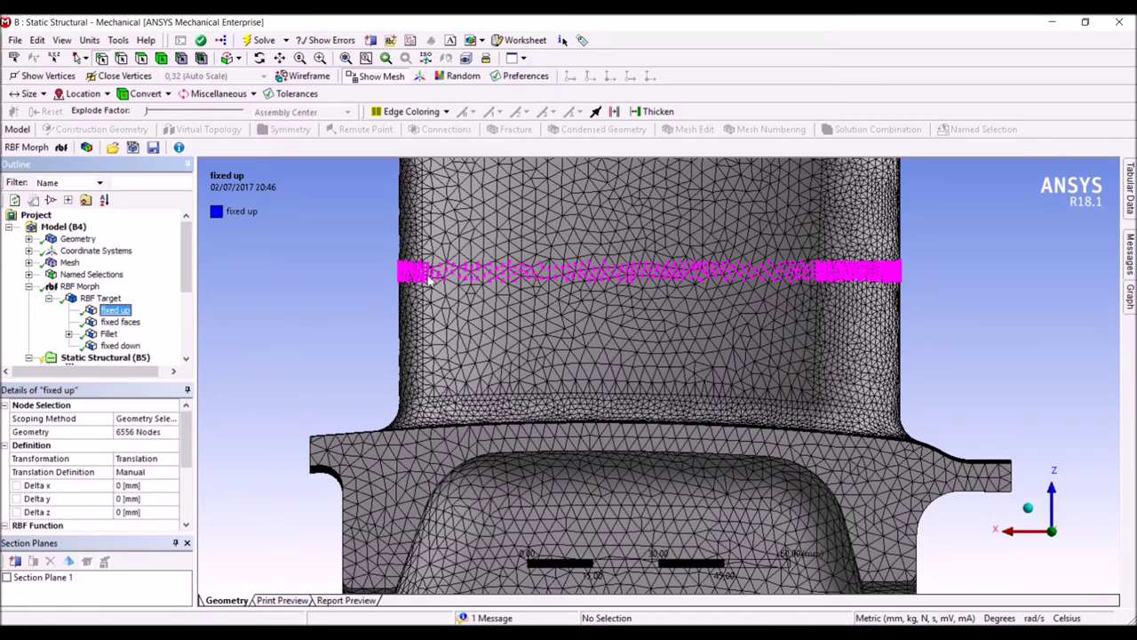
pyautogui.click(111, 346)
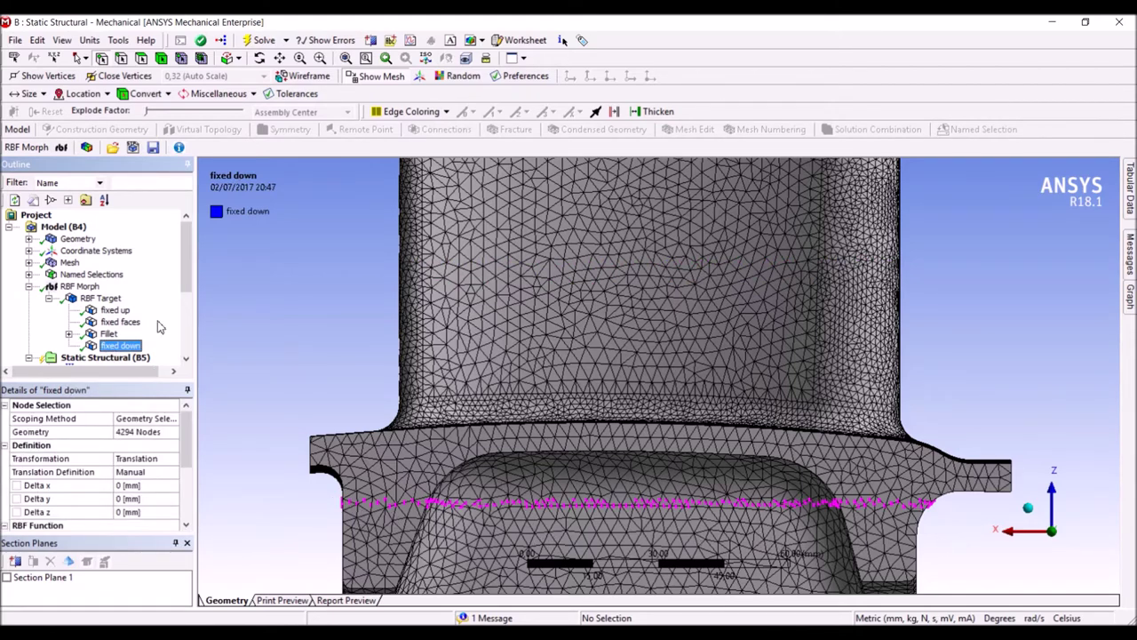
pyautogui.click(120, 322)
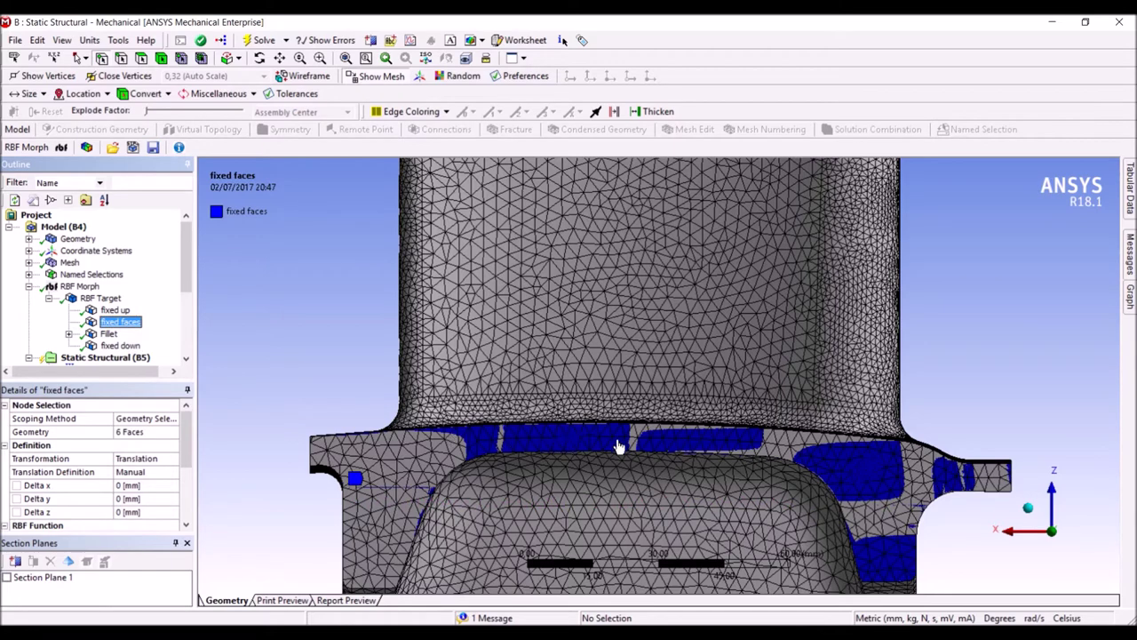
# Step: Preview fixed faces across the platform from above, then show the Fillet set's Edge-up and Edge-down items
pyautogui.rightClick(139, 324)
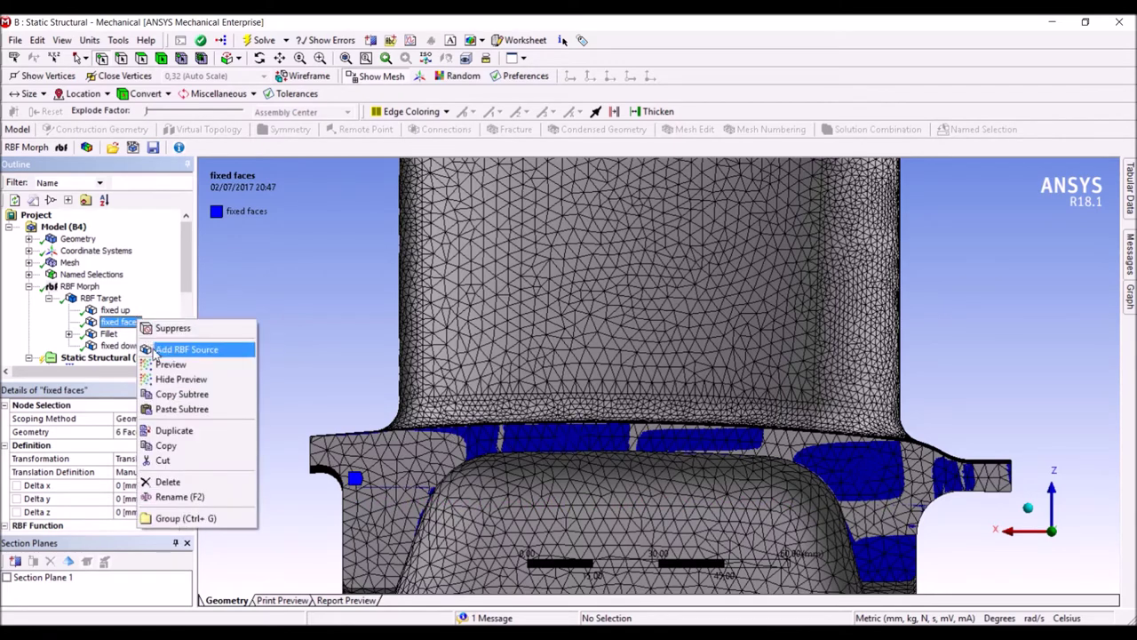
pyautogui.click(164, 364)
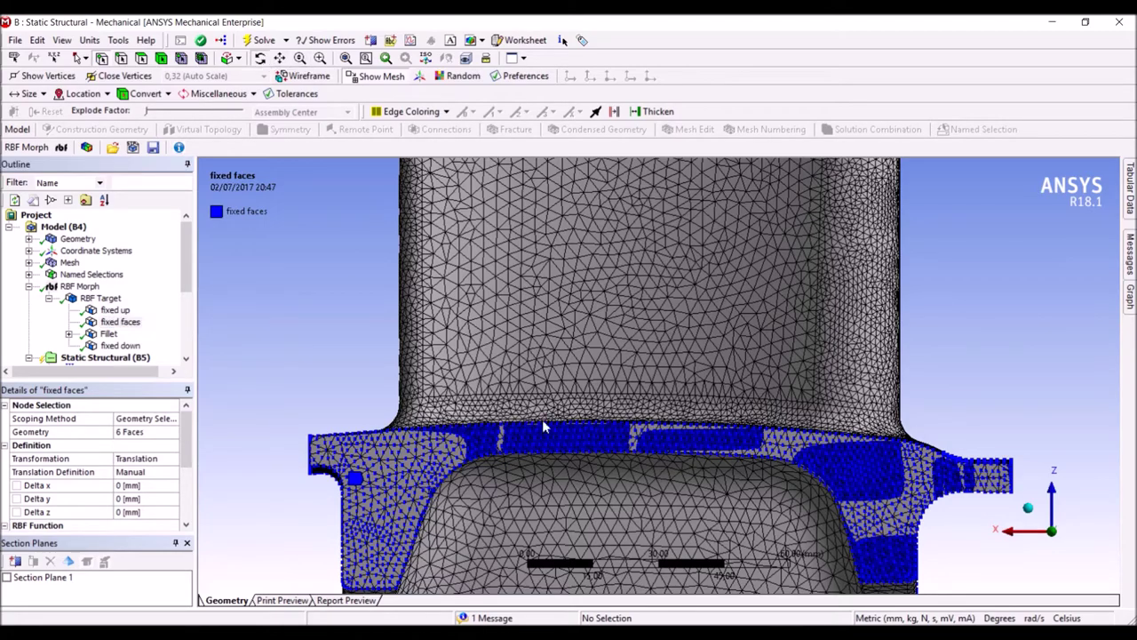
pyautogui.moveTo(576, 439); pyautogui.dragTo(576, 362, button='middle')
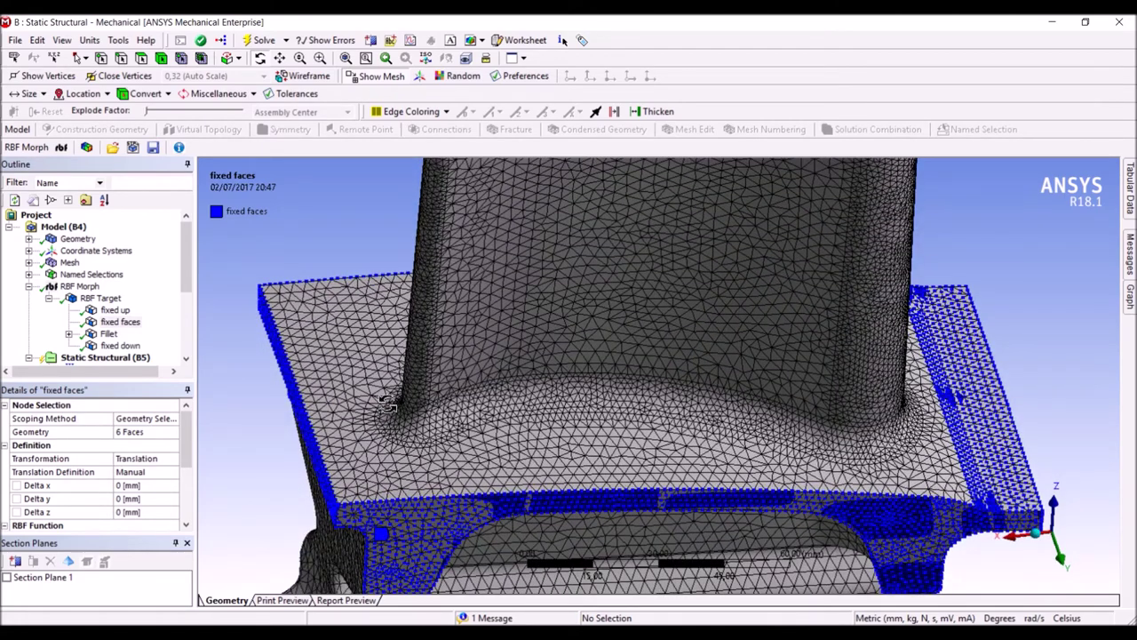
pyautogui.click(108, 334)
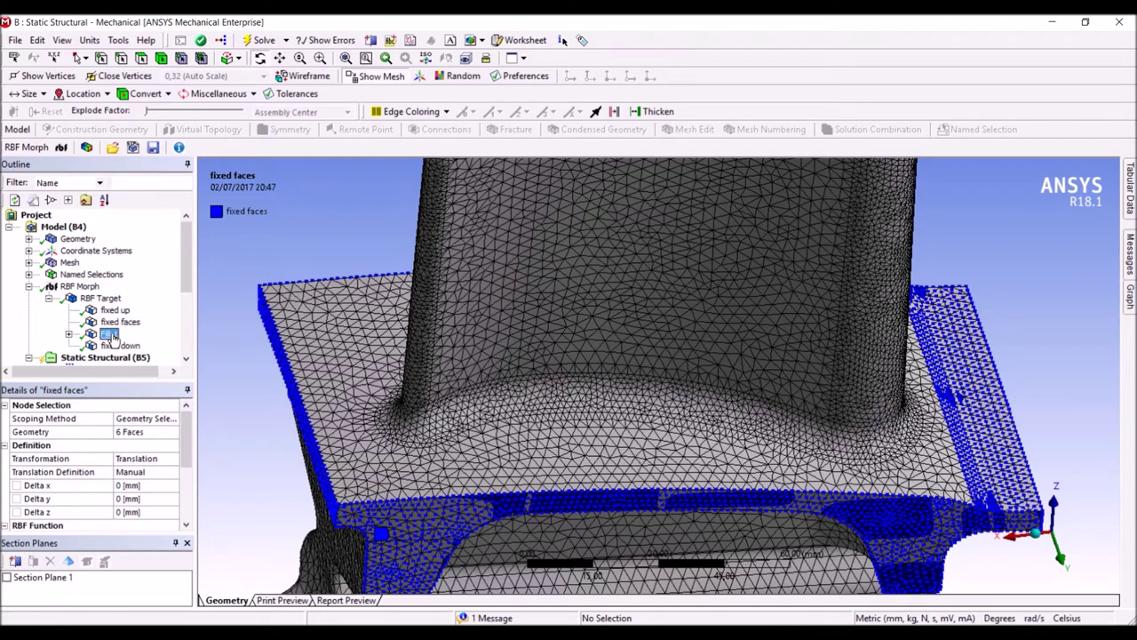
pyautogui.click(68, 335)
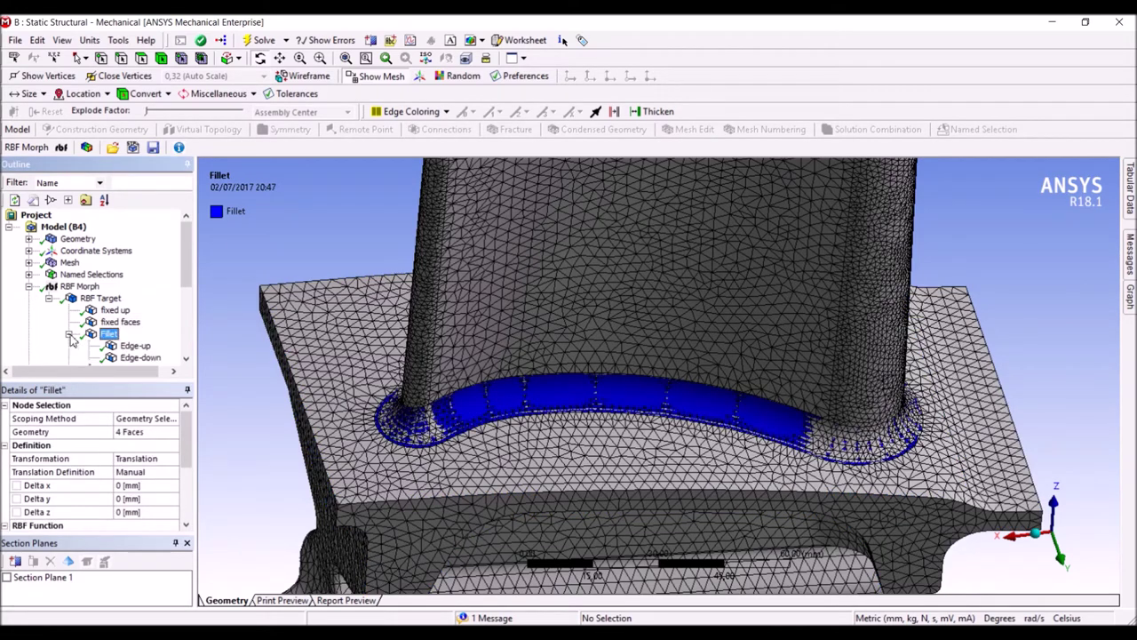
# Step: Preview the Edge-up target, moving 10 edges 4 mm in Z
pyautogui.click(135, 346)
pyautogui.rightClick(139, 349)
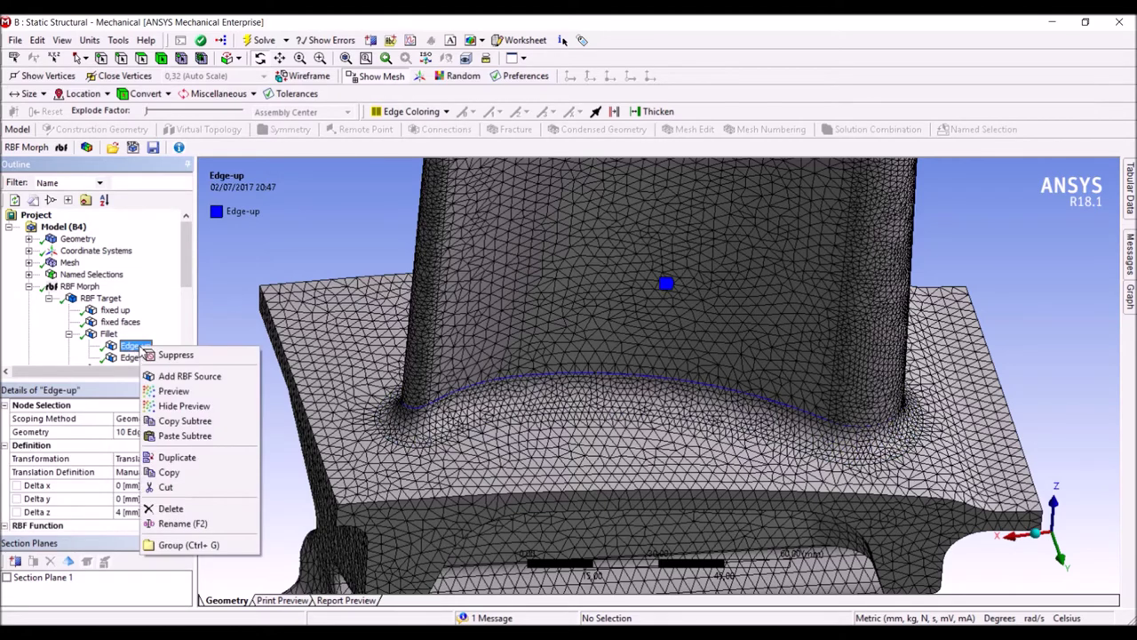
pyautogui.click(178, 388)
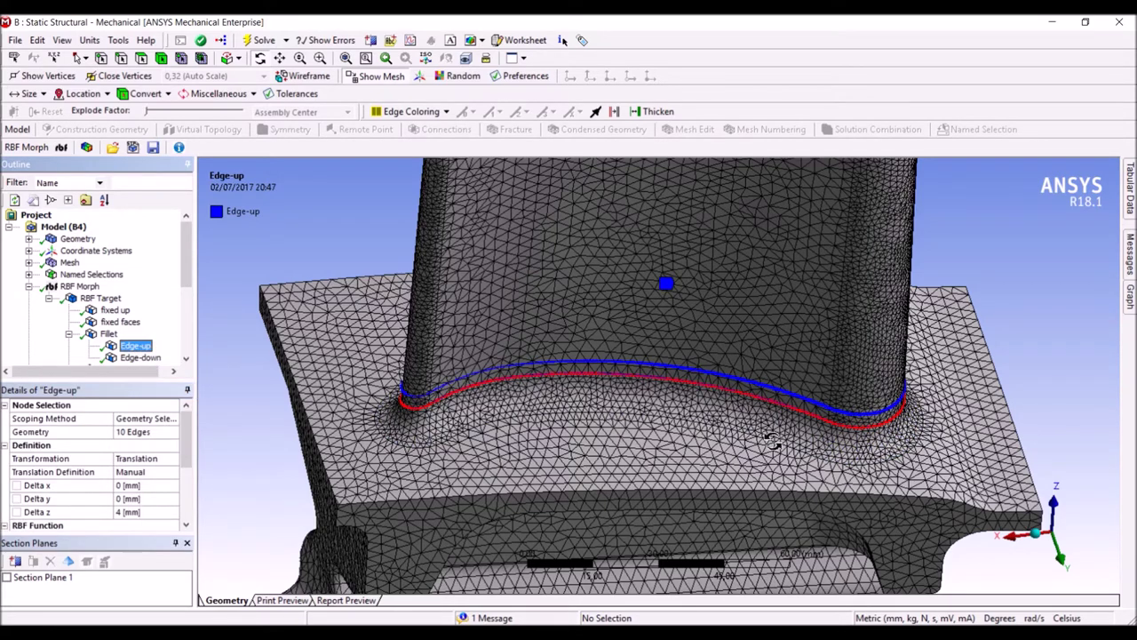
# Step: Preview the Edge-down target, offsetting 4 edges by -0.5 mm along the curve
pyautogui.click(141, 357)
pyautogui.rightClick(142, 359)
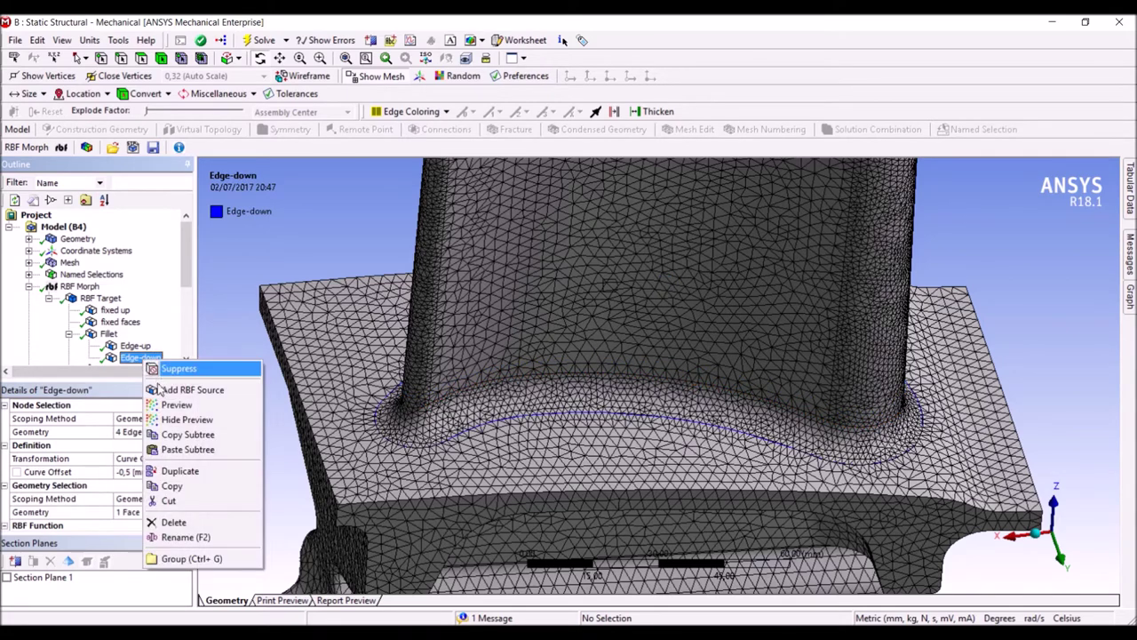
pyautogui.click(178, 403)
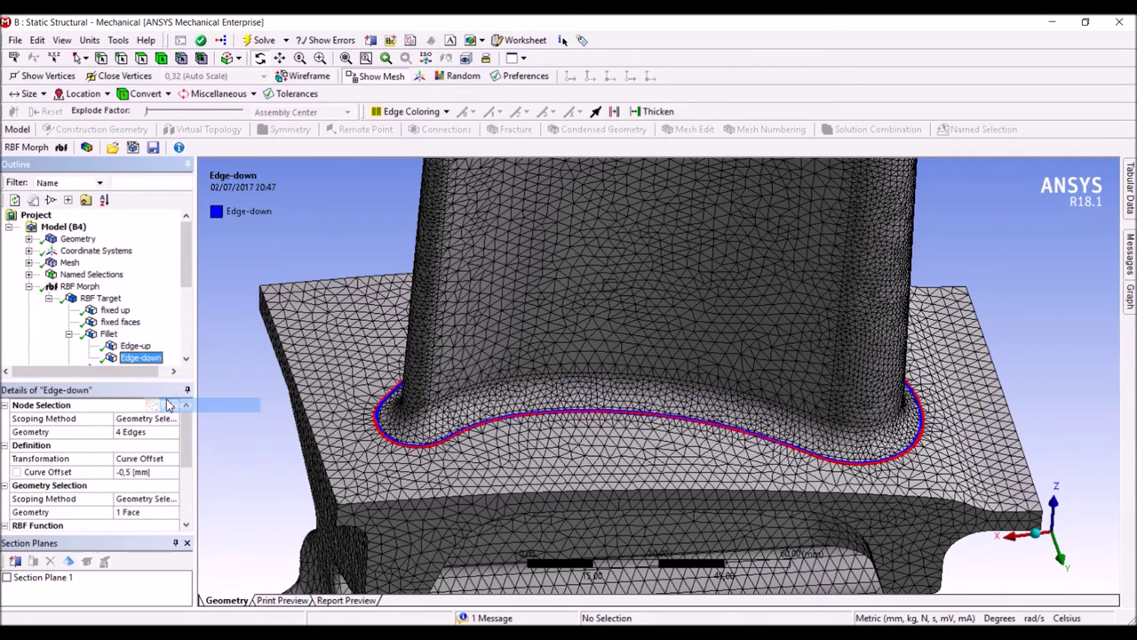
# Step: Display Edge-up and Edge-down together, then return to the Fillet faces target
pyautogui.click(136, 346)
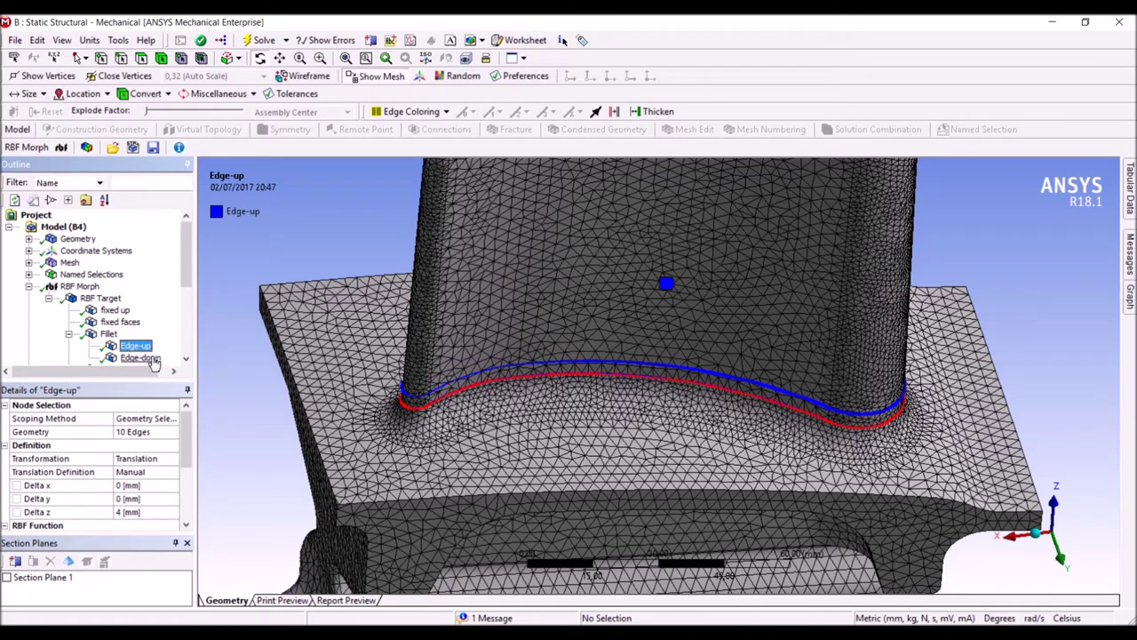
pyautogui.keyDown('ctrl'); pyautogui.click(142, 357); pyautogui.keyUp('ctrl')
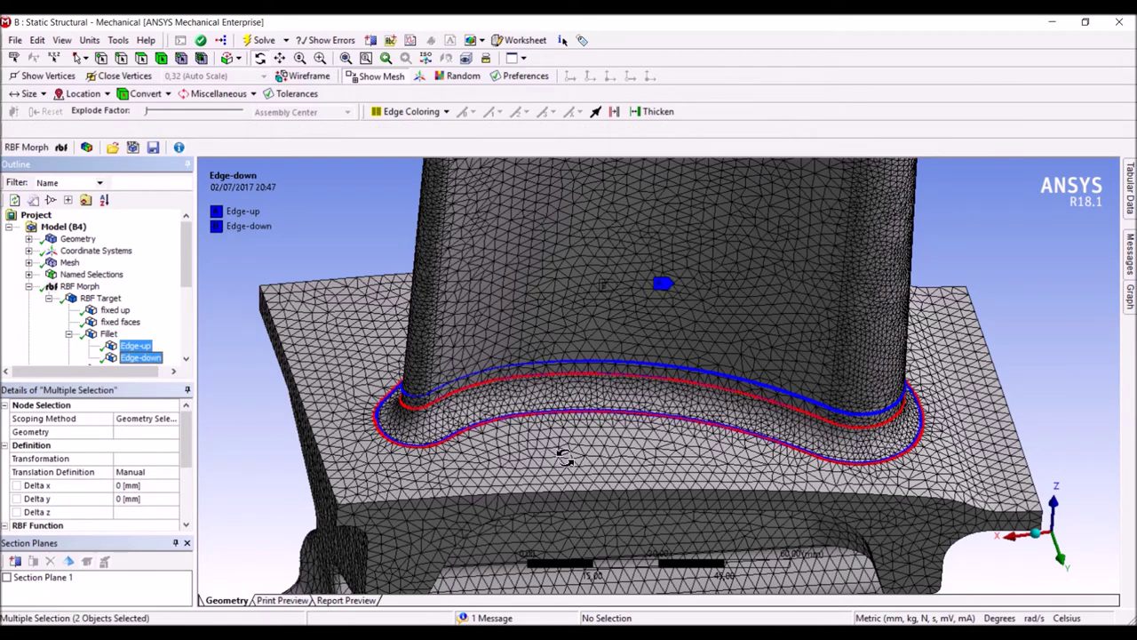
pyautogui.click(108, 335)
# Step: Preview the morphed Fillet faces together with the fixed faces and fixed up sets
pyautogui.rightClick(109, 340)
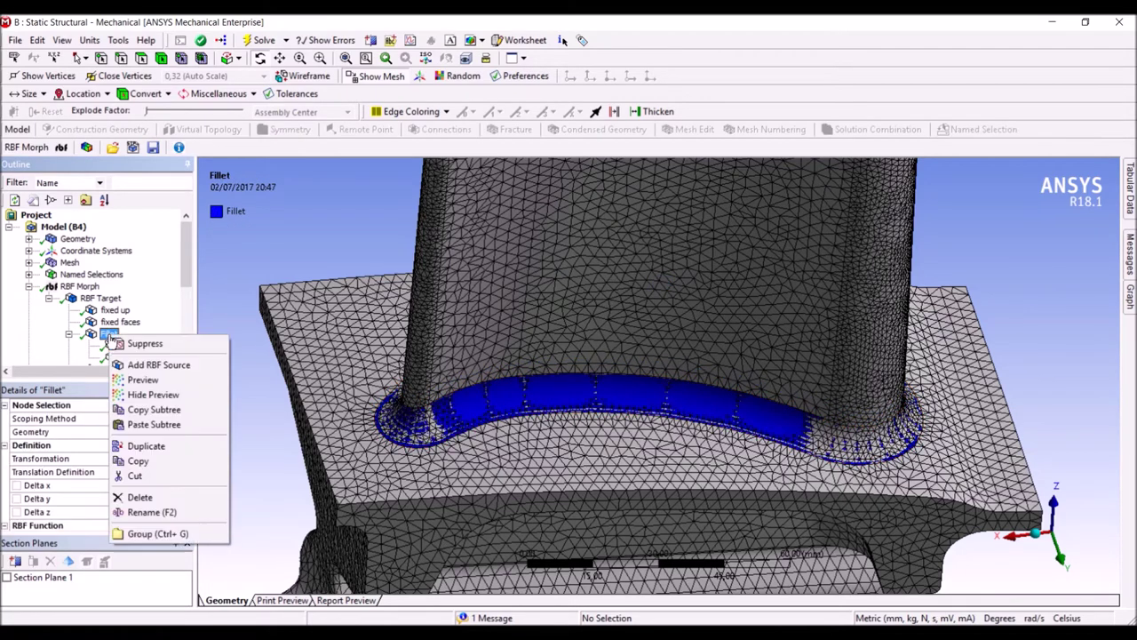
pyautogui.click(151, 384)
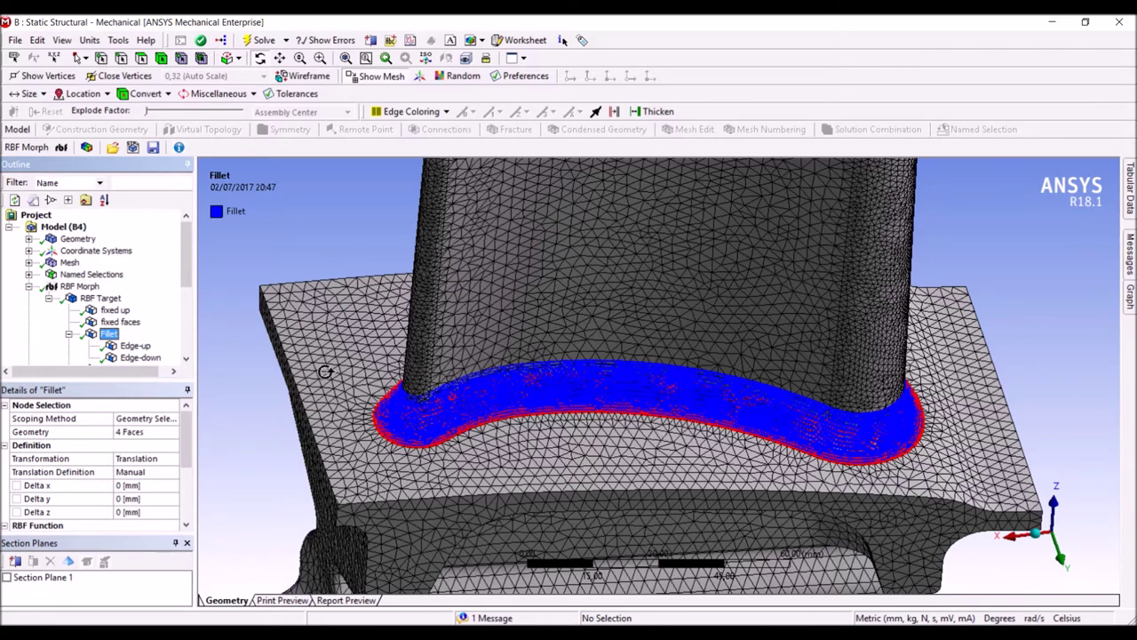
pyautogui.keyDown('ctrl'); pyautogui.click(122, 322); pyautogui.keyUp('ctrl')
pyautogui.keyDown('ctrl'); pyautogui.click(118, 310); pyautogui.keyUp('ctrl')
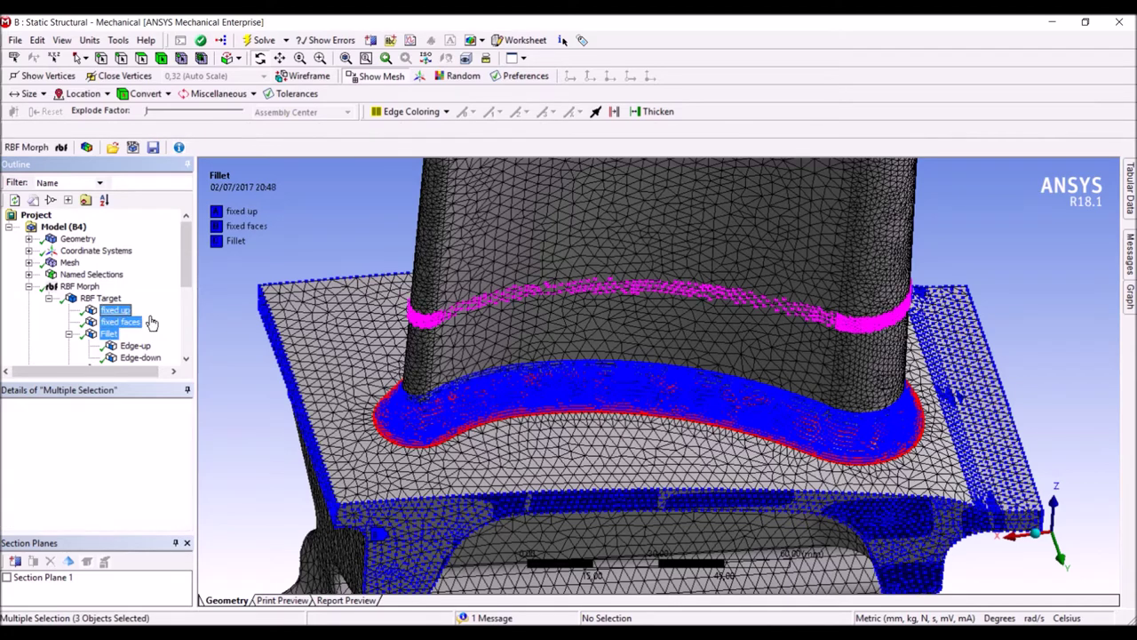
# Step: Add fixed down to the displayed sets and show the RBF Morph settings (OpenMP, tolerance 1E-05)
pyautogui.scroll(-2, 186, 300)
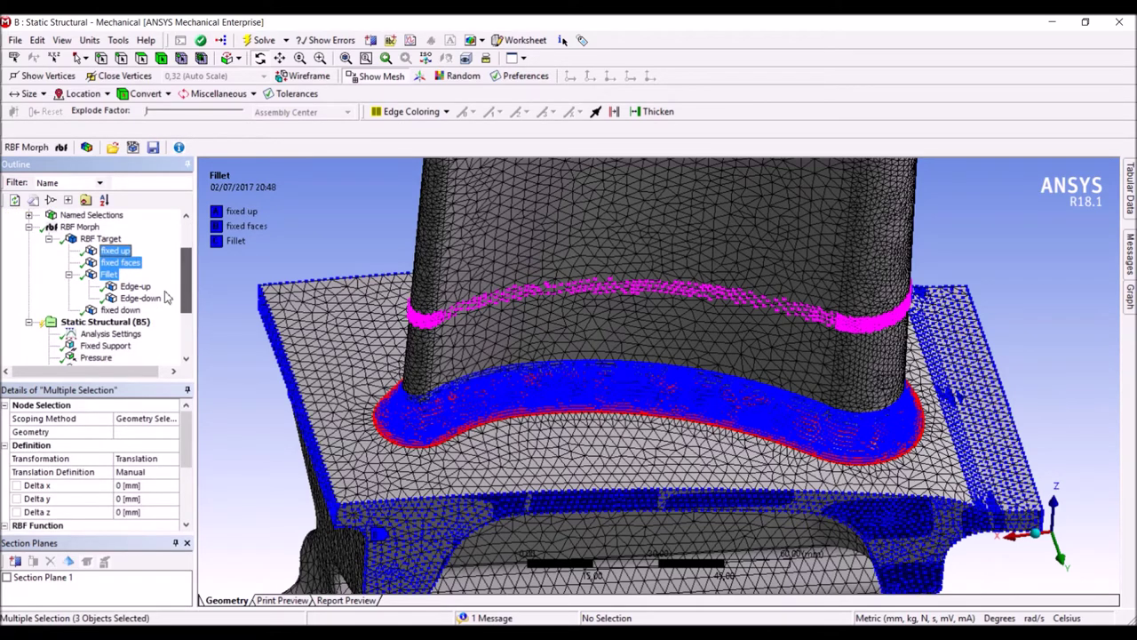
pyautogui.keyDown('ctrl'); pyautogui.click(119, 311); pyautogui.keyUp('ctrl')
pyautogui.keyDown('ctrl'); pyautogui.click(113, 312); pyautogui.keyUp('ctrl')
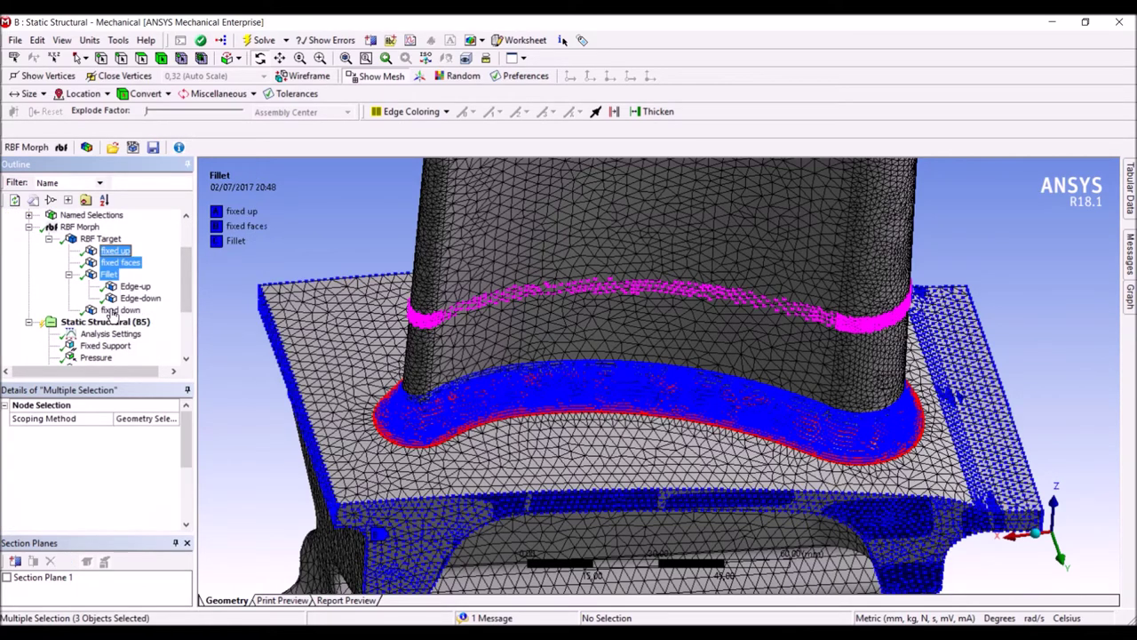
pyautogui.keyDown('ctrl'); pyautogui.click(112, 312); pyautogui.keyUp('ctrl')
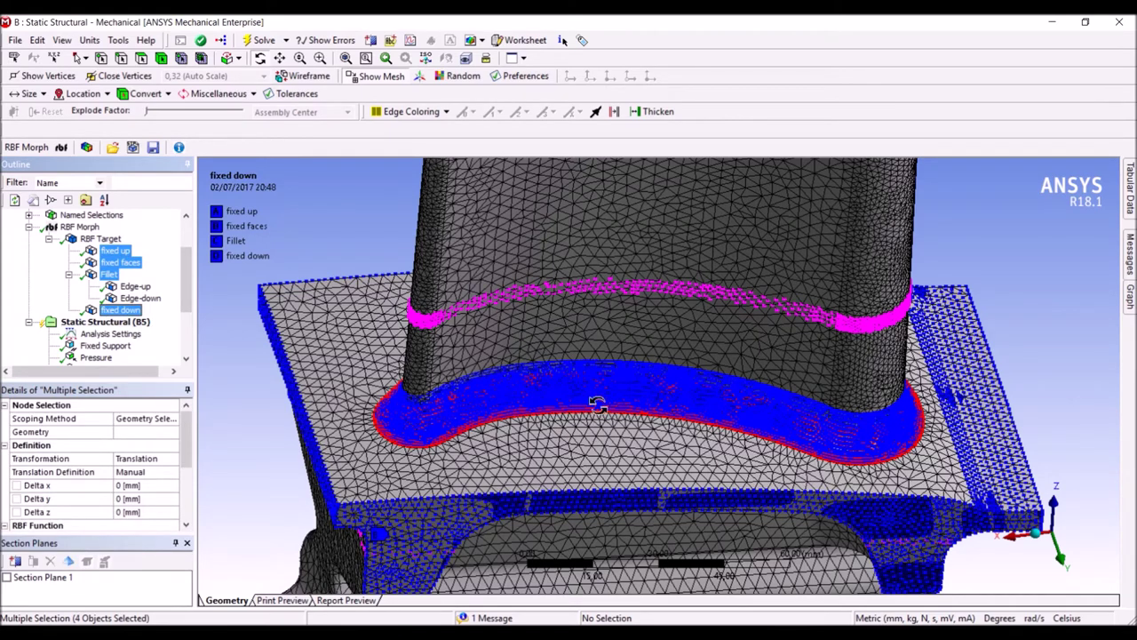
pyautogui.click(67, 227)
# Step: Apply the RBF Morph to the blade root mesh, then undo it back to the original
pyautogui.rightClick(67, 228)
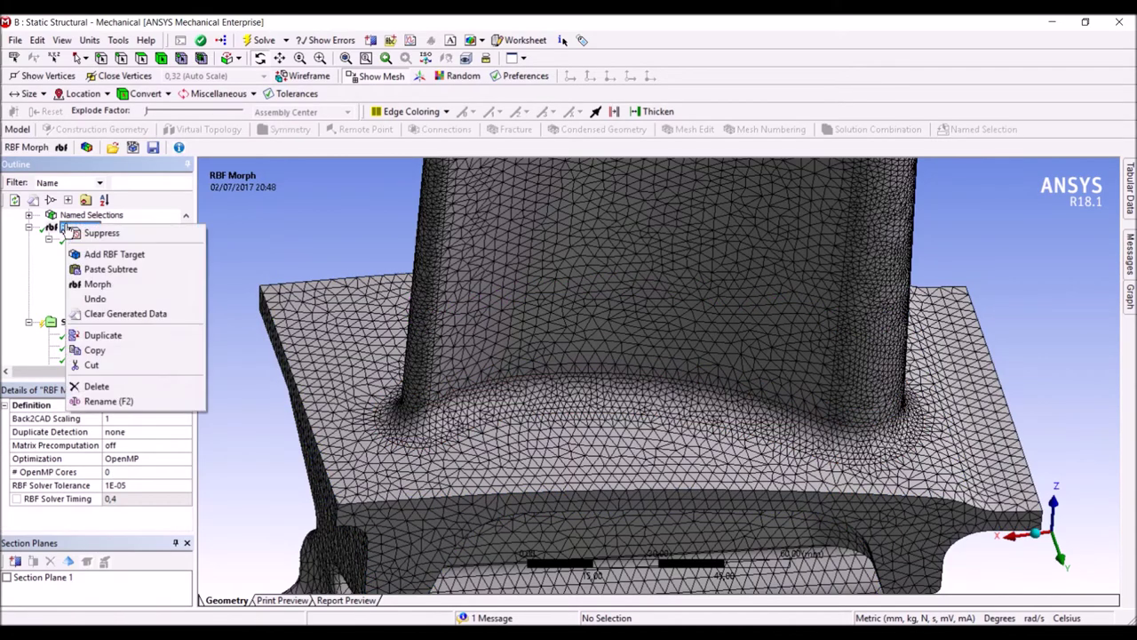
pyautogui.click(98, 284)
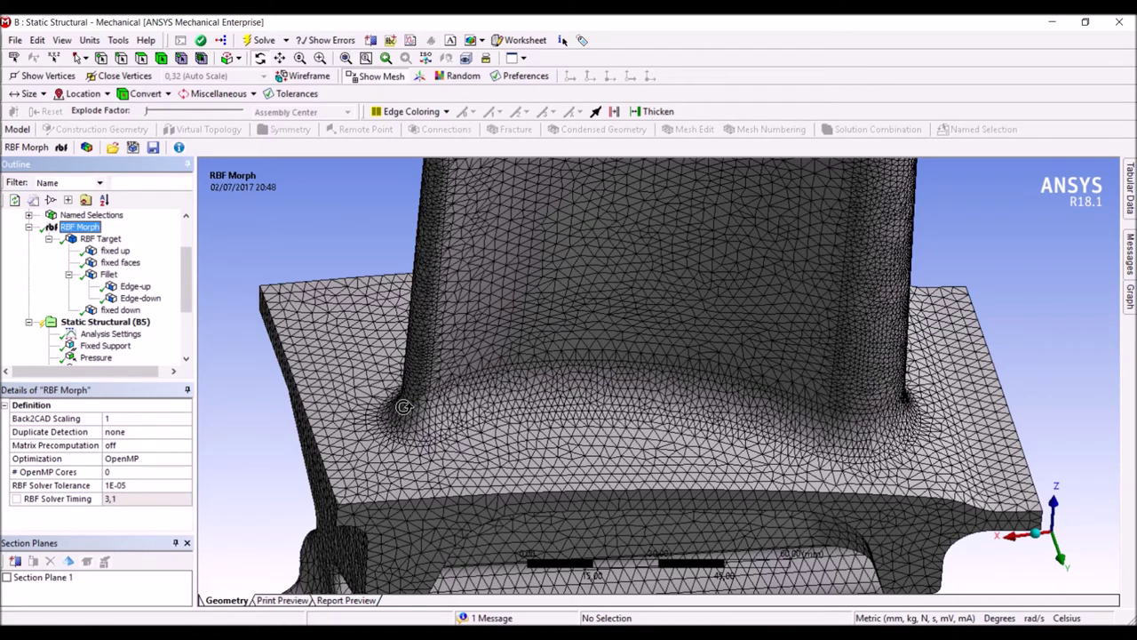
pyautogui.rightClick(77, 229)
pyautogui.click(104, 304)
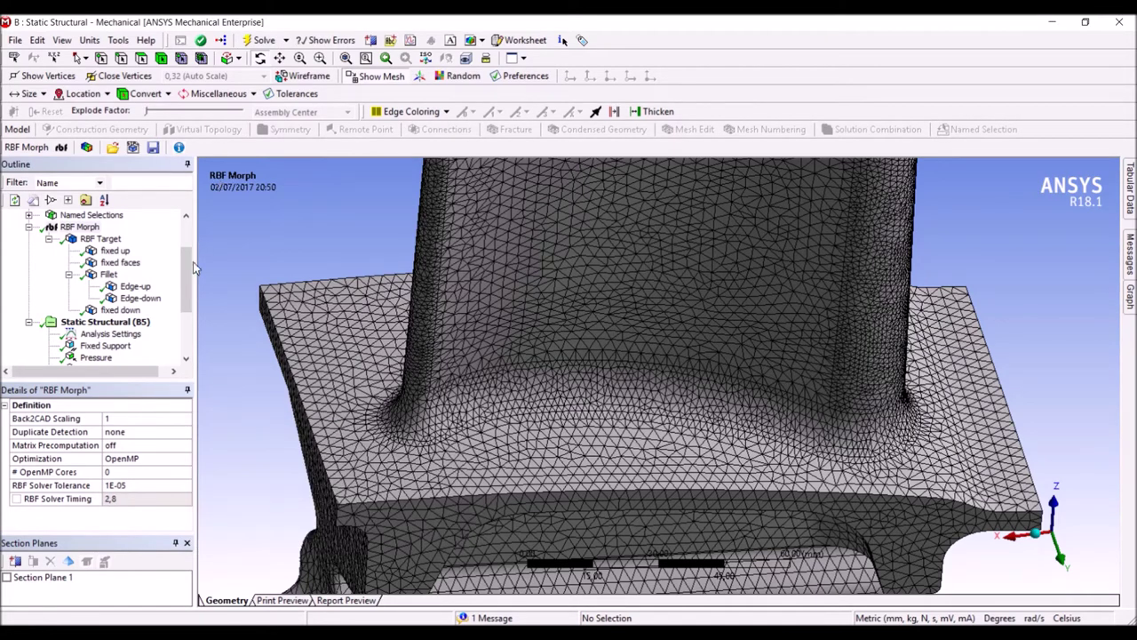
# Step: Display the Maximum Principal Stress result, leaving the legend's upper limit unchanged
pyautogui.moveTo(188, 276); pyautogui.dragTo(183, 353)
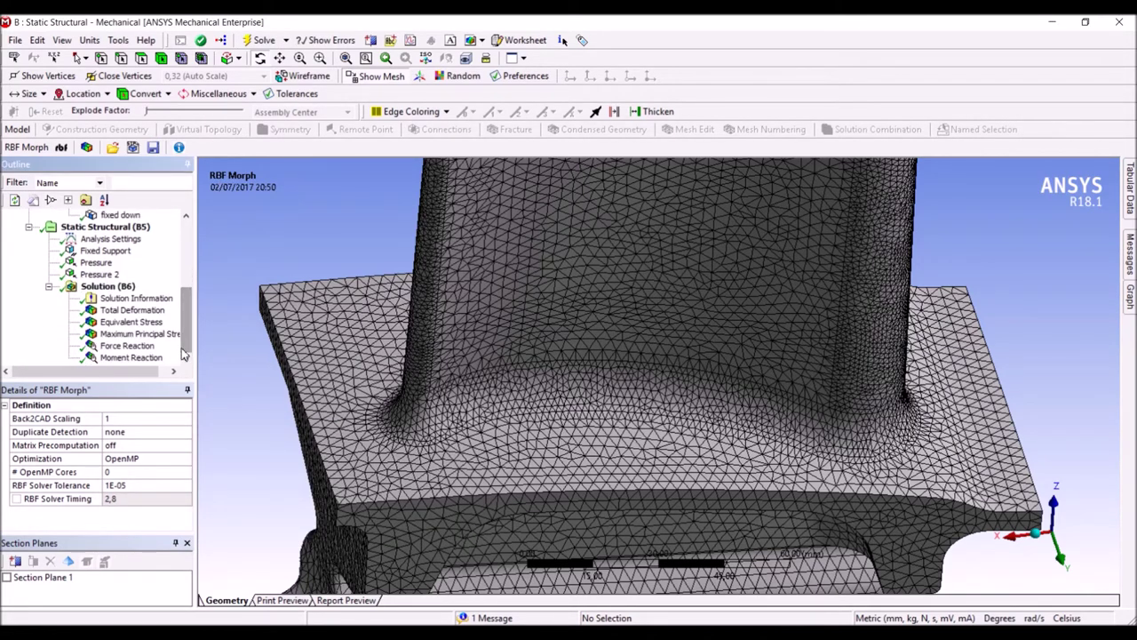
pyautogui.click(155, 334)
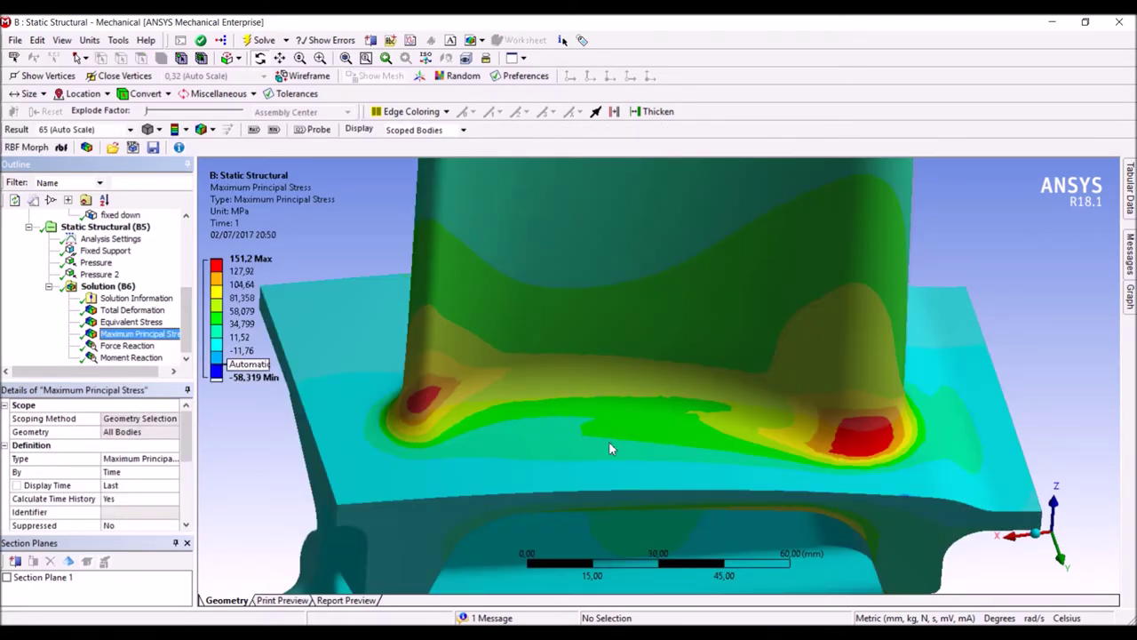
pyautogui.click(249, 258)
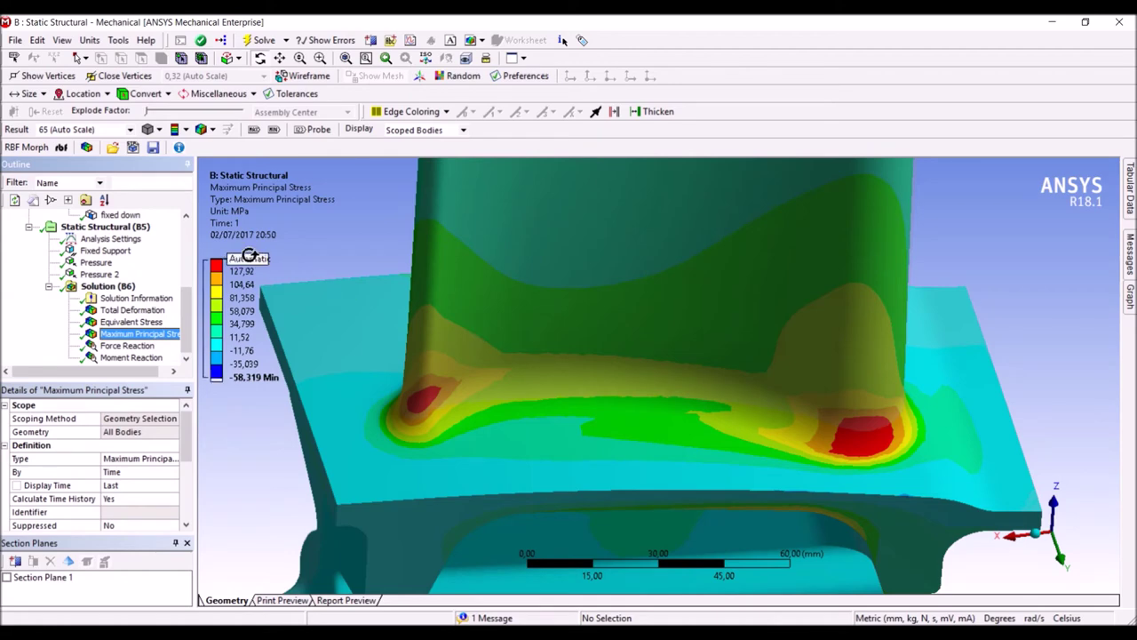
pyautogui.click(975, 456)
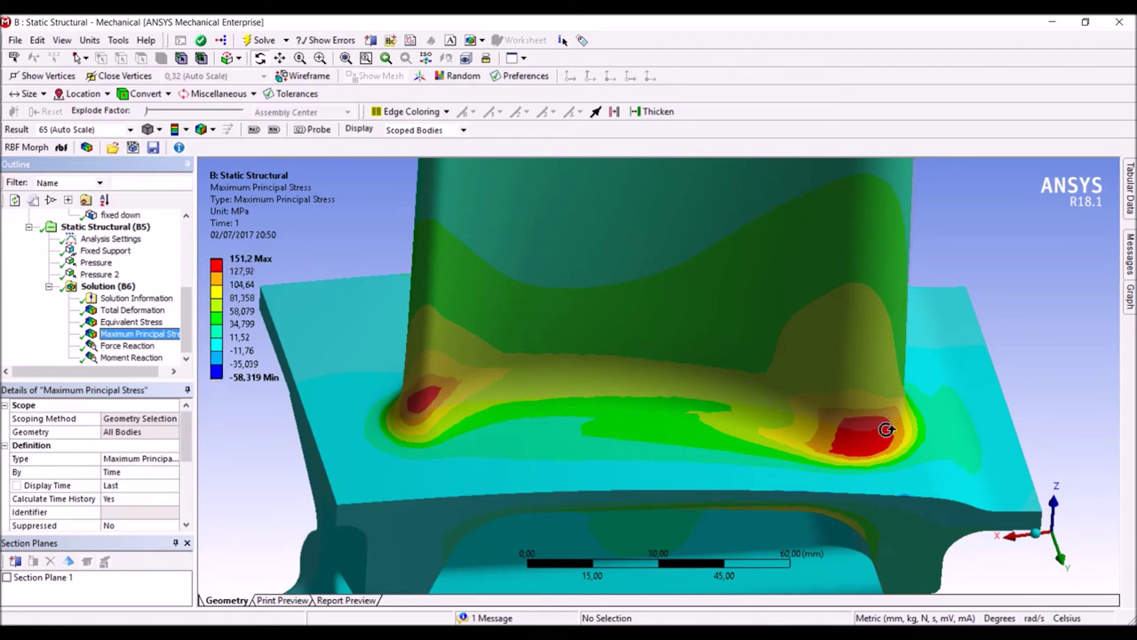
# Step: Rotate around the fillet stress hot spots, then show the RBF Morph object over the mesh
pyautogui.moveTo(827, 371); pyautogui.dragTo(548, 260)
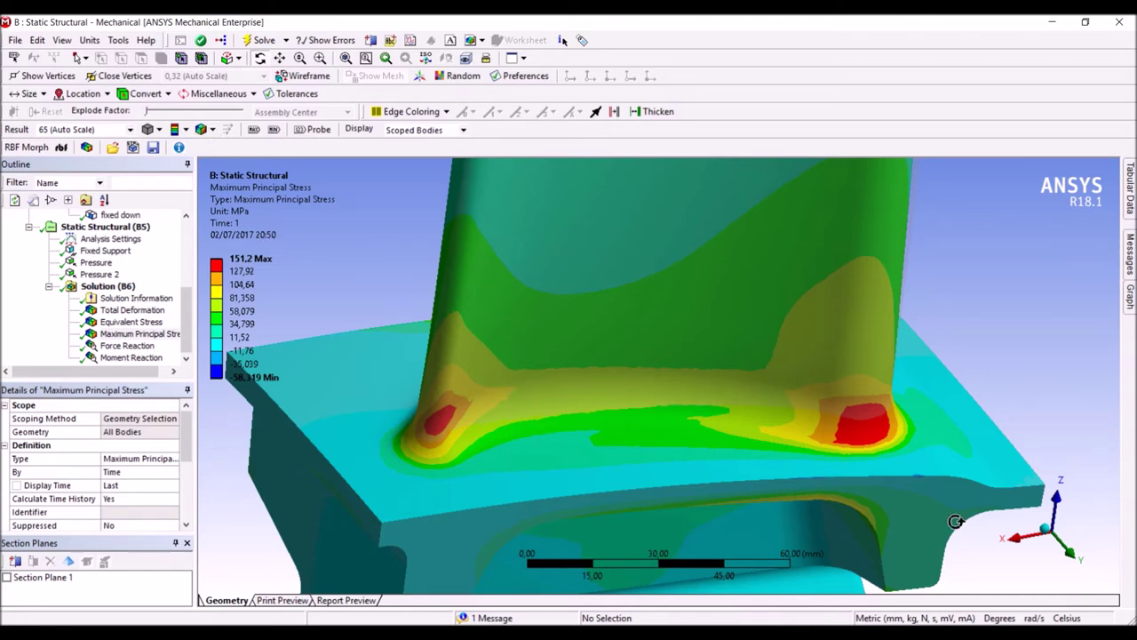
pyautogui.moveTo(957, 521); pyautogui.dragTo(802, 521)
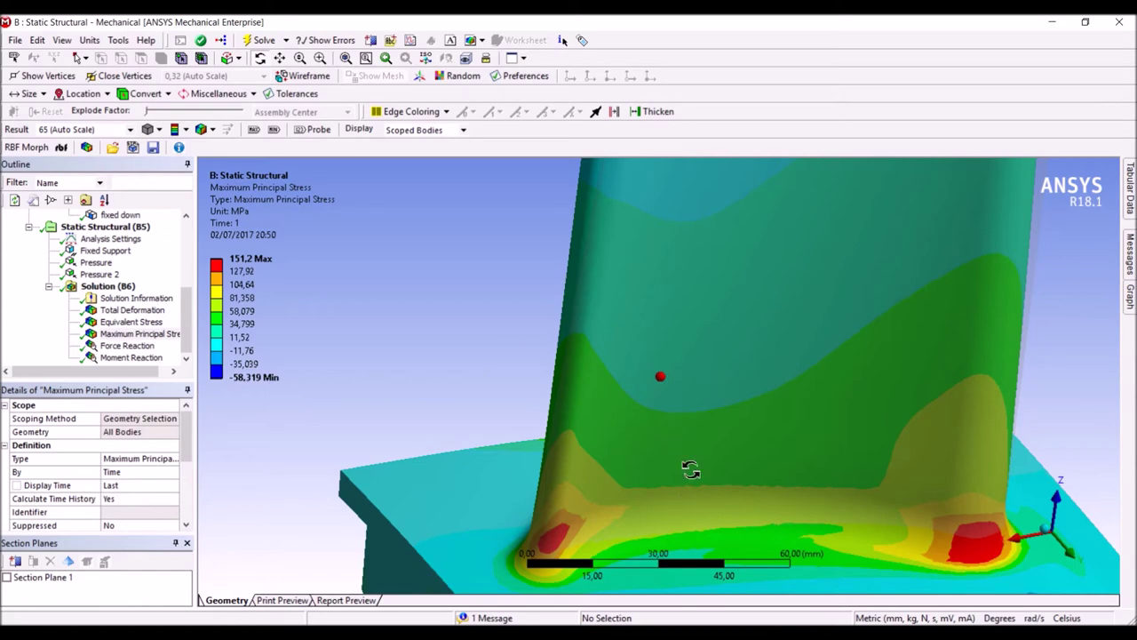
pyautogui.moveTo(185, 331); pyautogui.dragTo(195, 257)
pyautogui.click(86, 286)
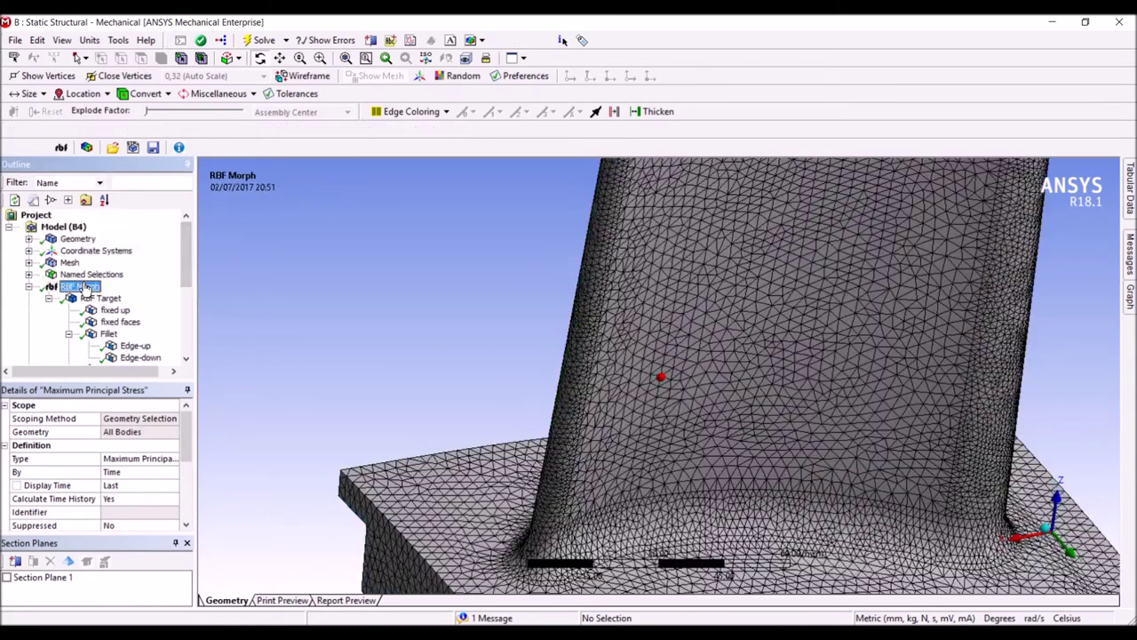
# Step: Undo the applied RBF Morph mesh morph
pyautogui.rightClick(85, 286)
pyautogui.click(115, 357)
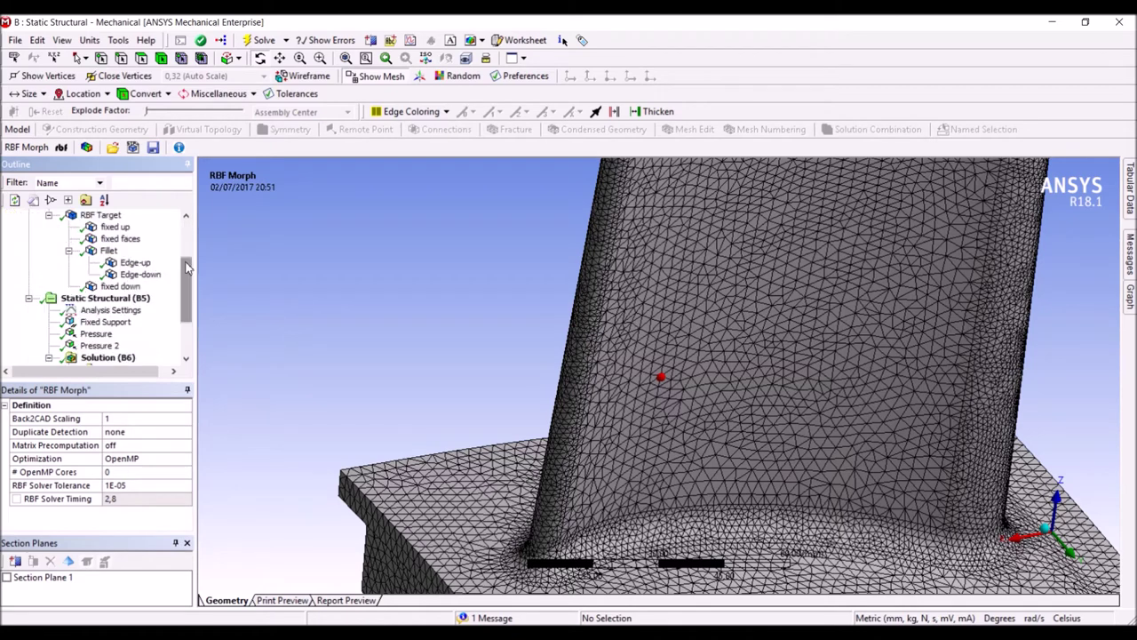
pyautogui.scroll(-3, 188, 280)
pyautogui.scroll(1, 188, 279)
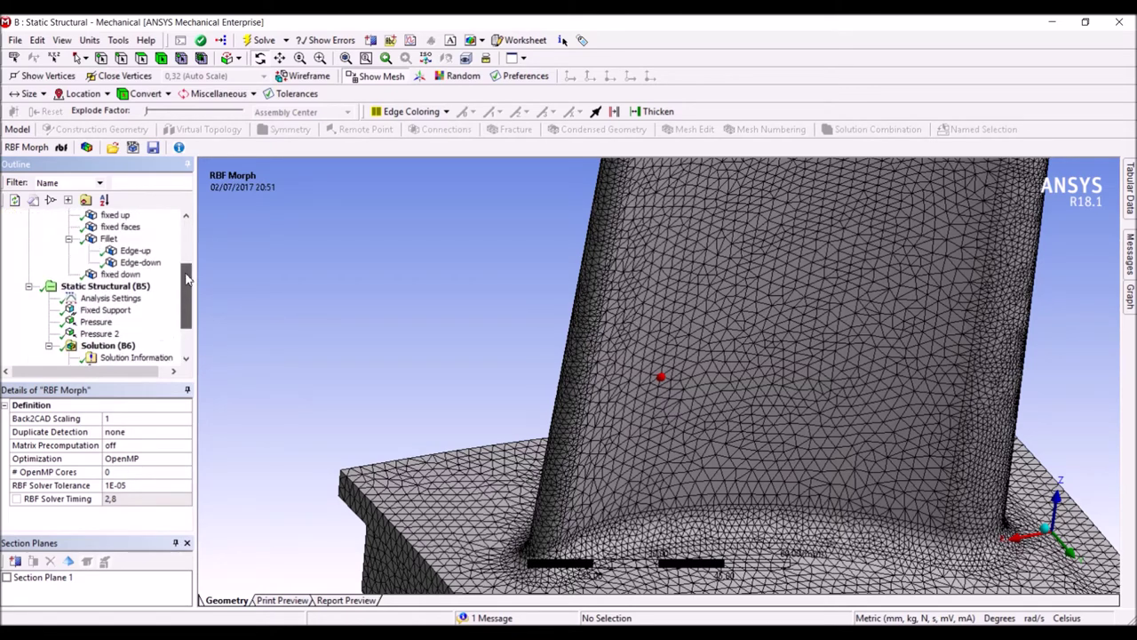
pyautogui.scroll(1, 189, 279)
# Step: Reset Edge-up Delta z to 0 and Edge-down Curve Offset to 0
pyautogui.click(136, 262)
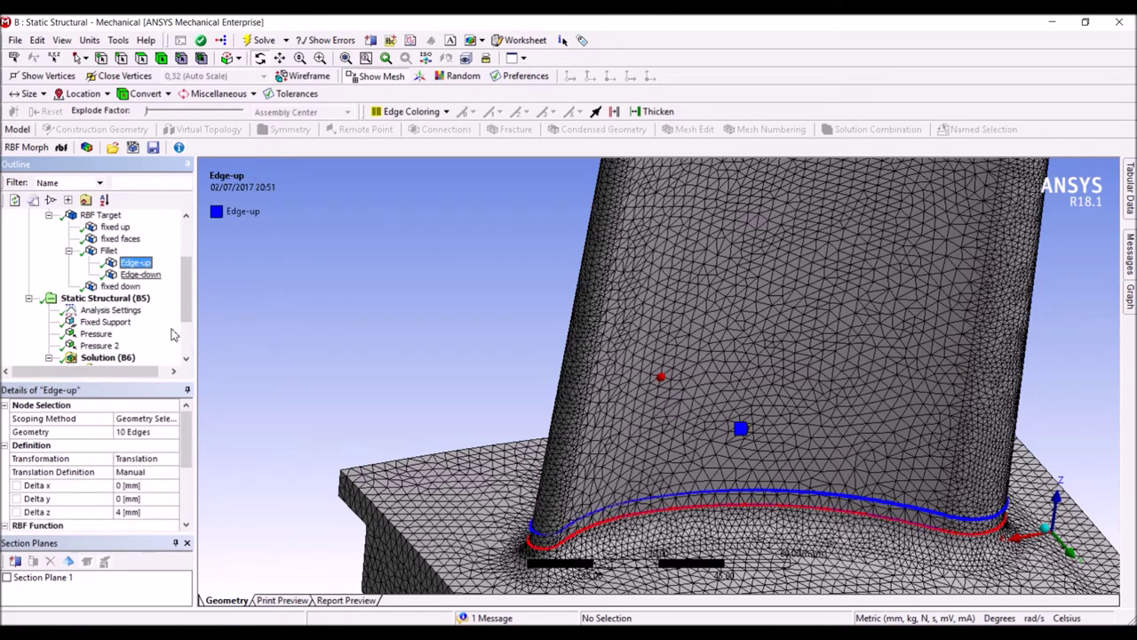
pyautogui.click(141, 514)
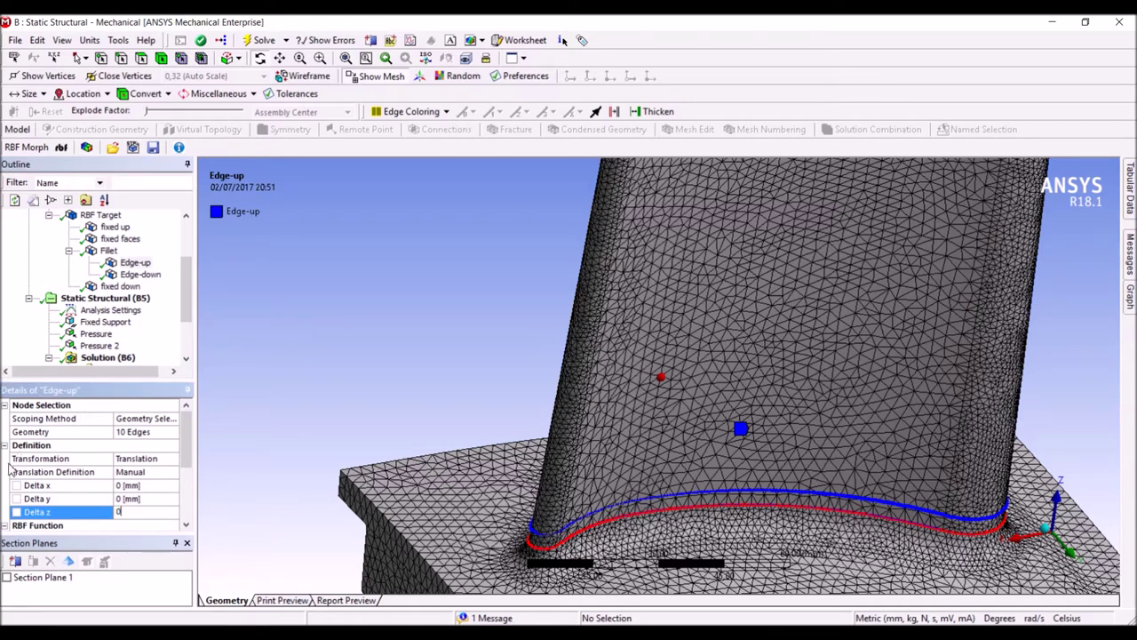
pyautogui.write('0')
pyautogui.click(17, 515)
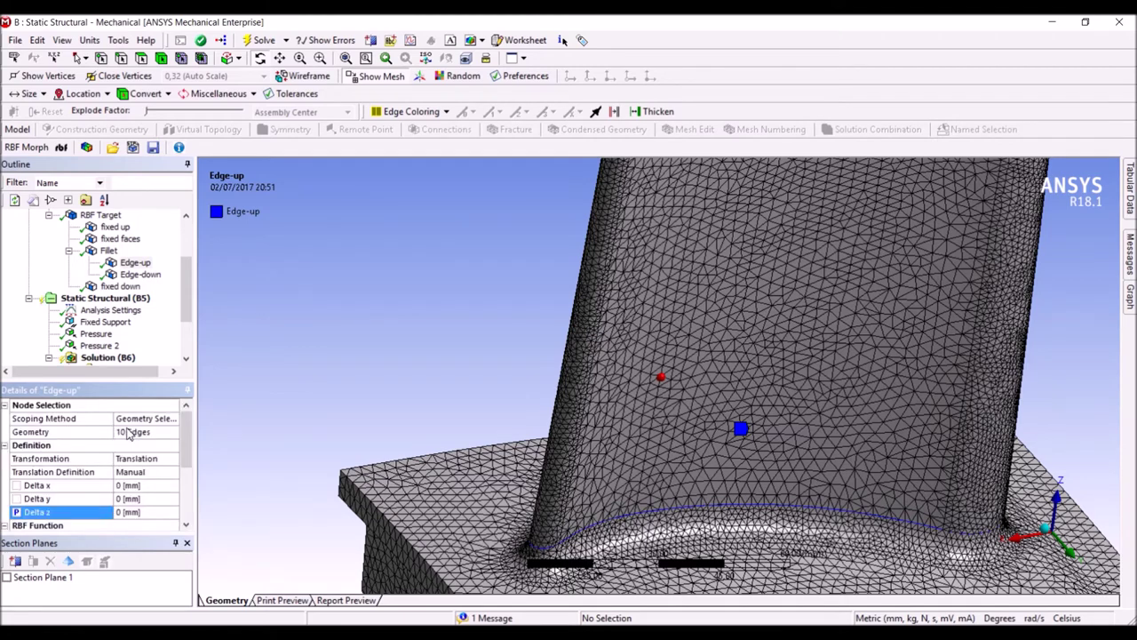
pyautogui.click(143, 277)
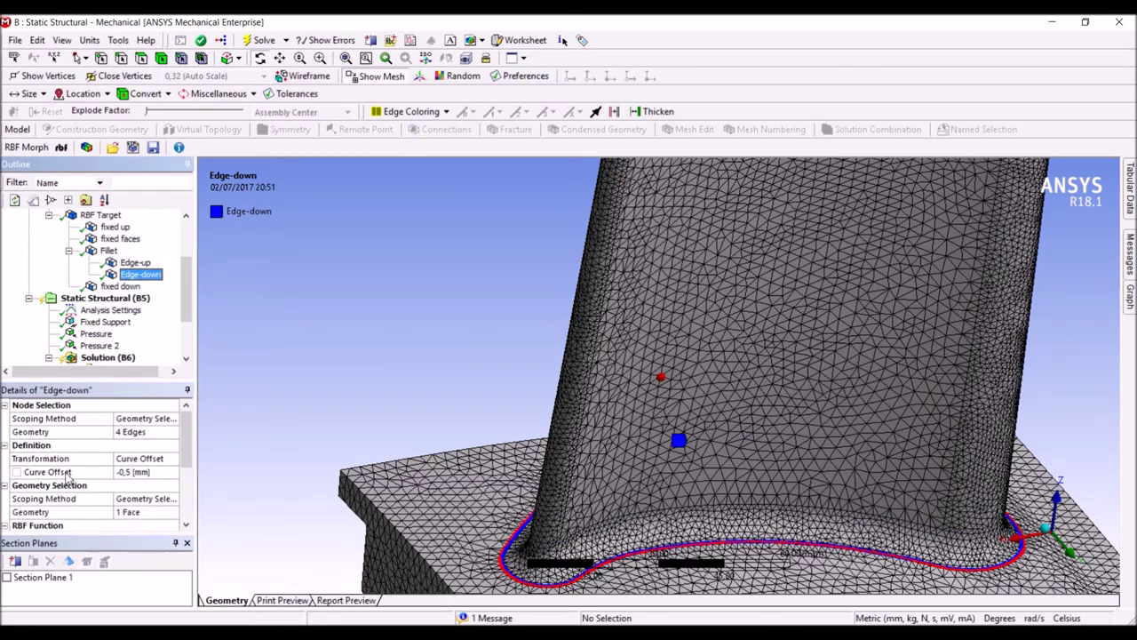
pyautogui.click(134, 474)
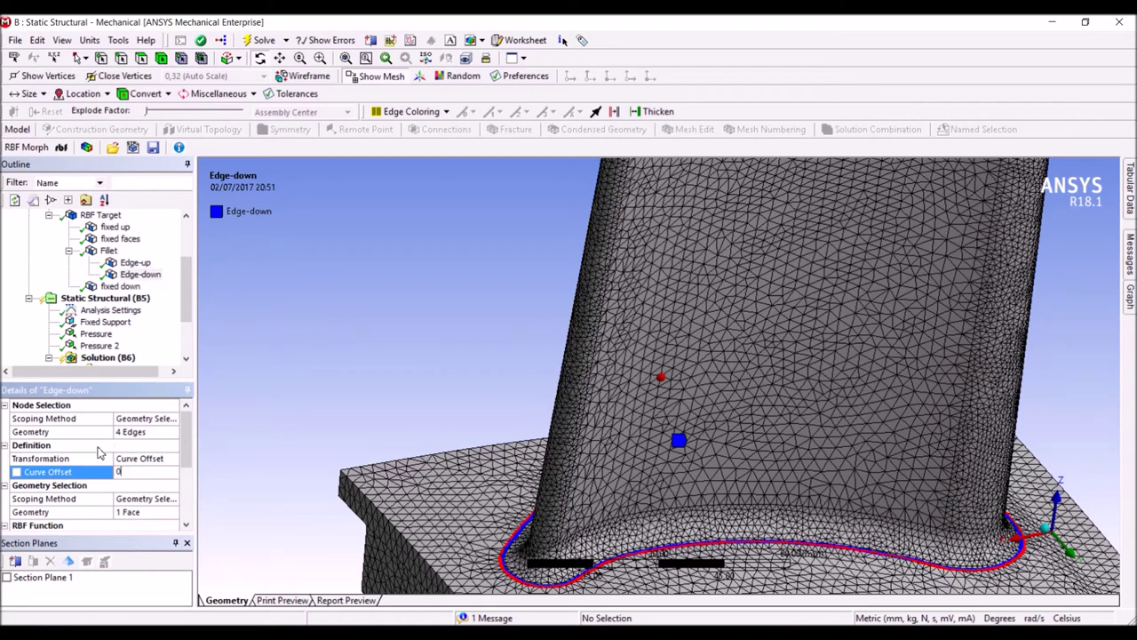
pyautogui.press('Return')
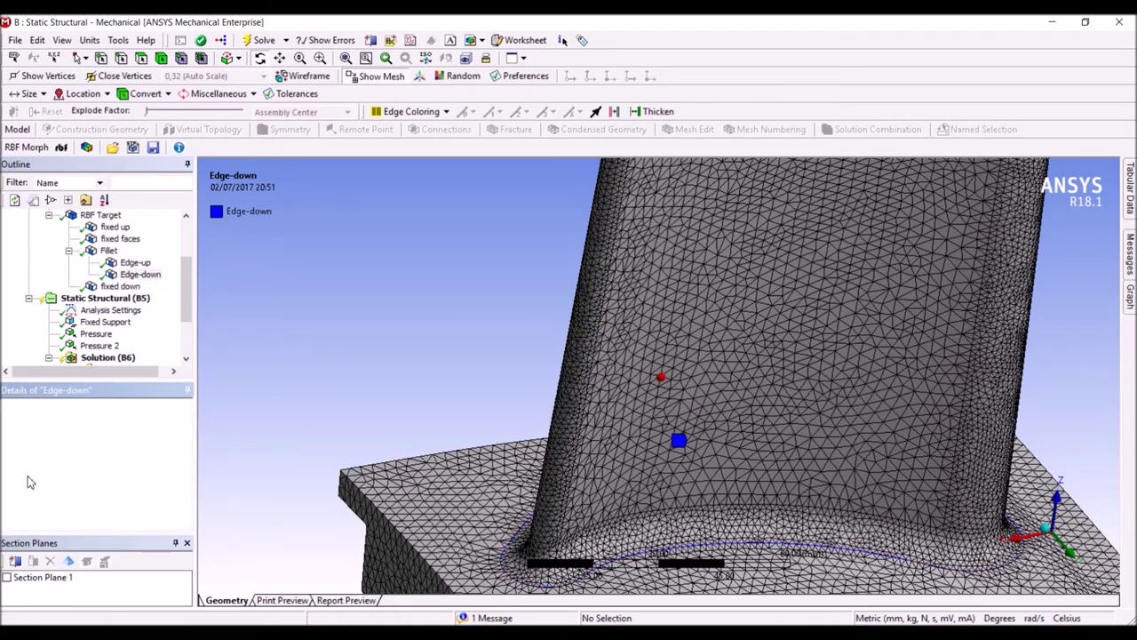
# Step: Display the Maximum Principal Stress result
pyautogui.scroll(-2, 188, 313)
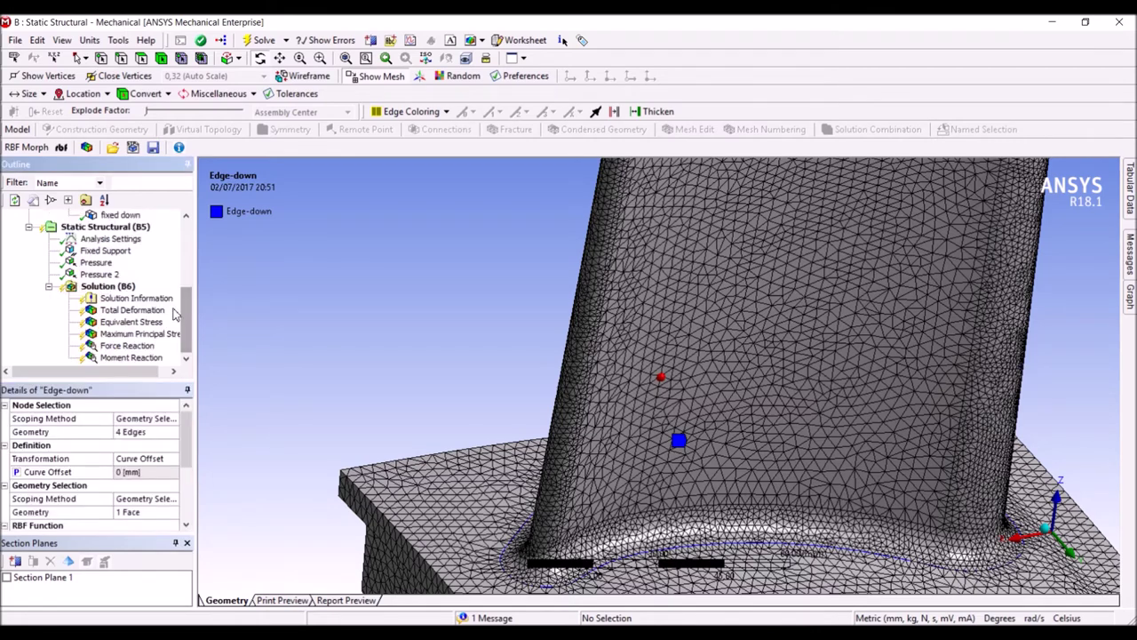
pyautogui.click(164, 335)
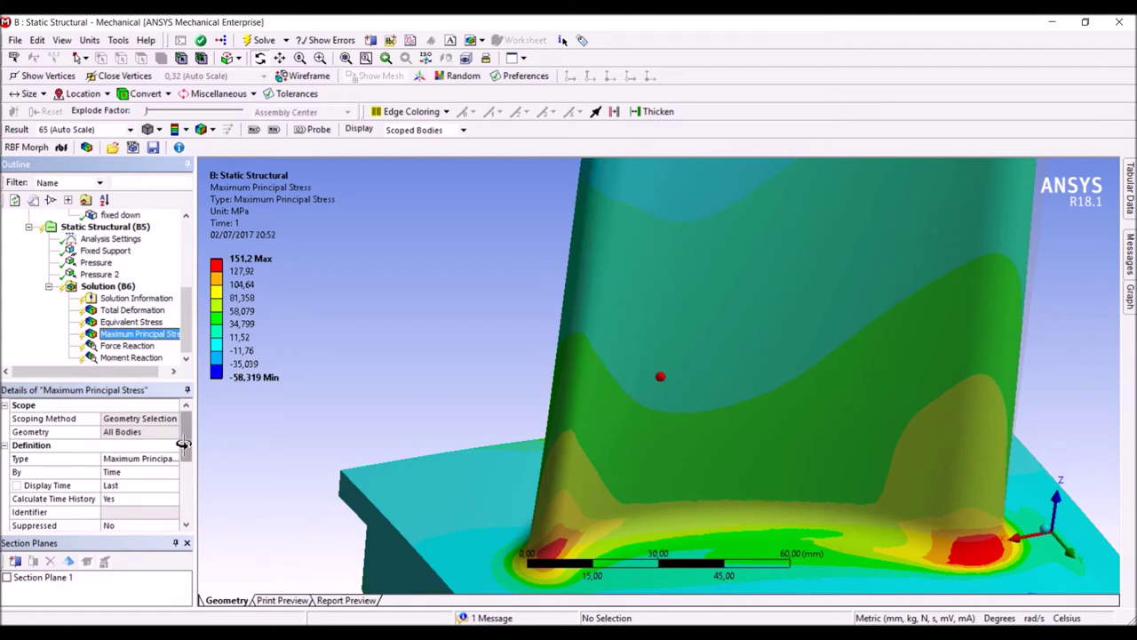
pyautogui.moveTo(183, 444); pyautogui.dragTo(178, 542)
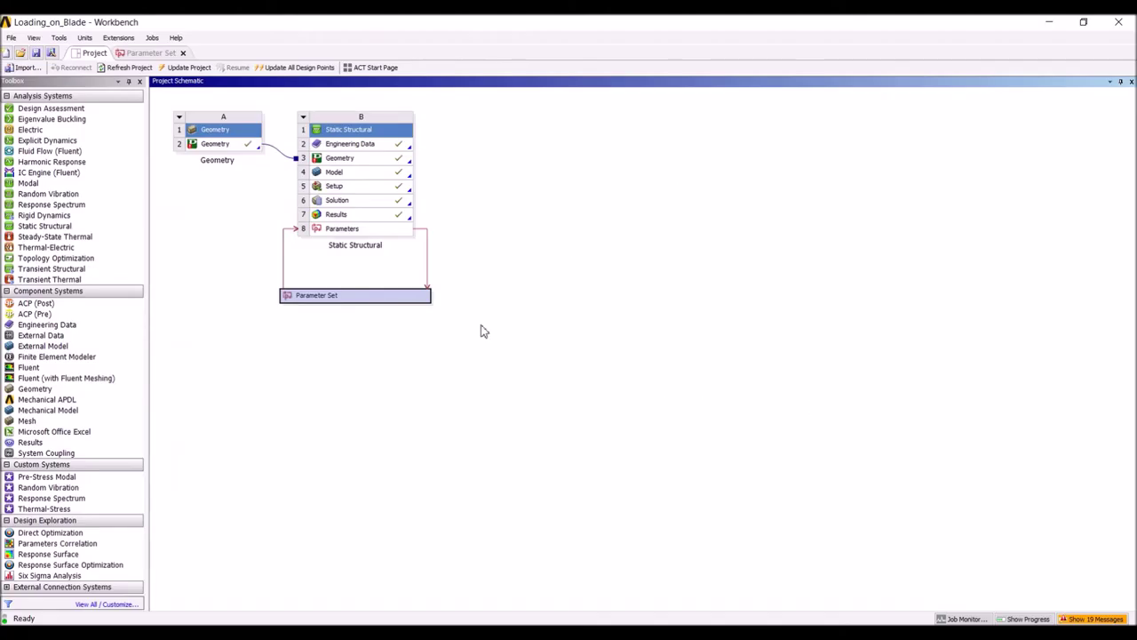
# Step: Open the Parameter Set to see design points for Delta z, Curve Offset and stress
pyautogui.doubleClick(395, 297)
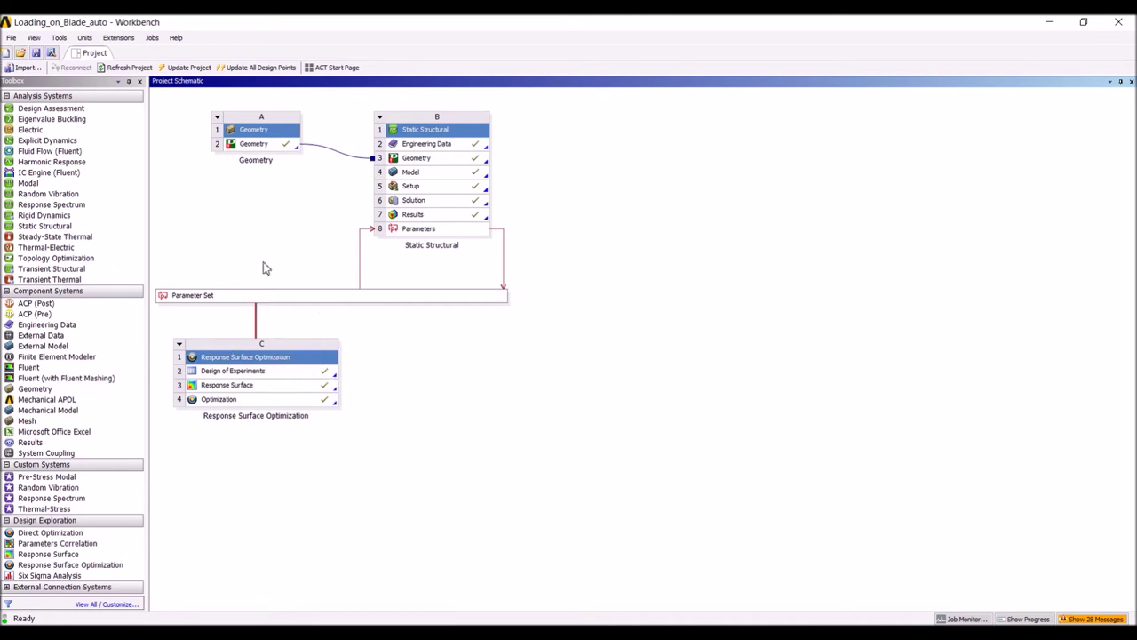
# Step: Open the Design of Experiments cell of system C for editing
pyautogui.click(280, 372)
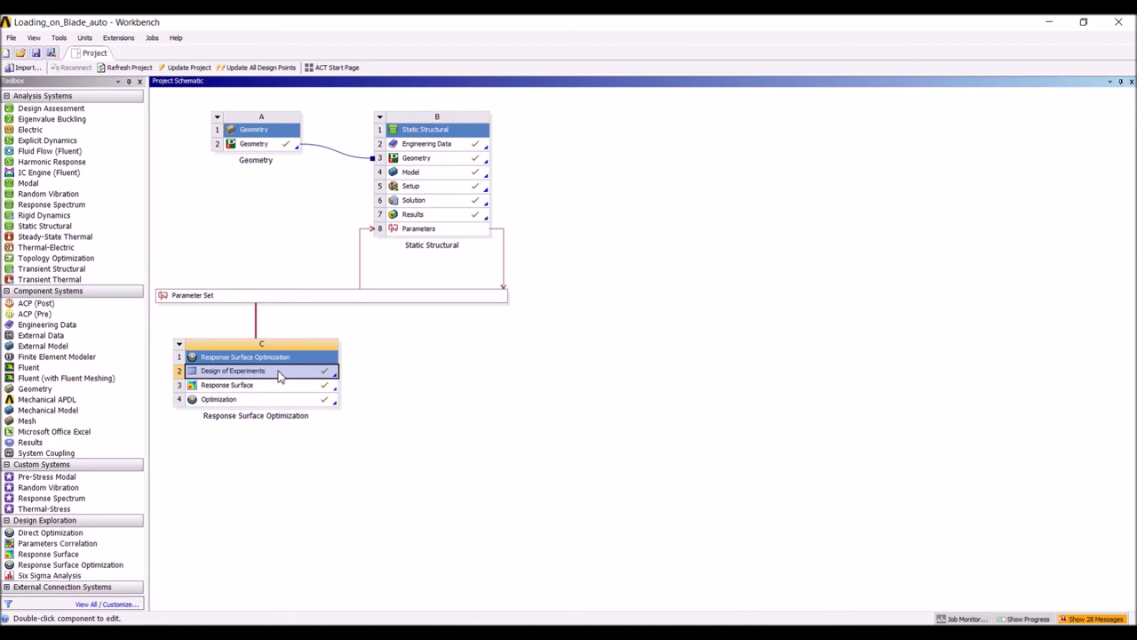
pyautogui.doubleClick(281, 373)
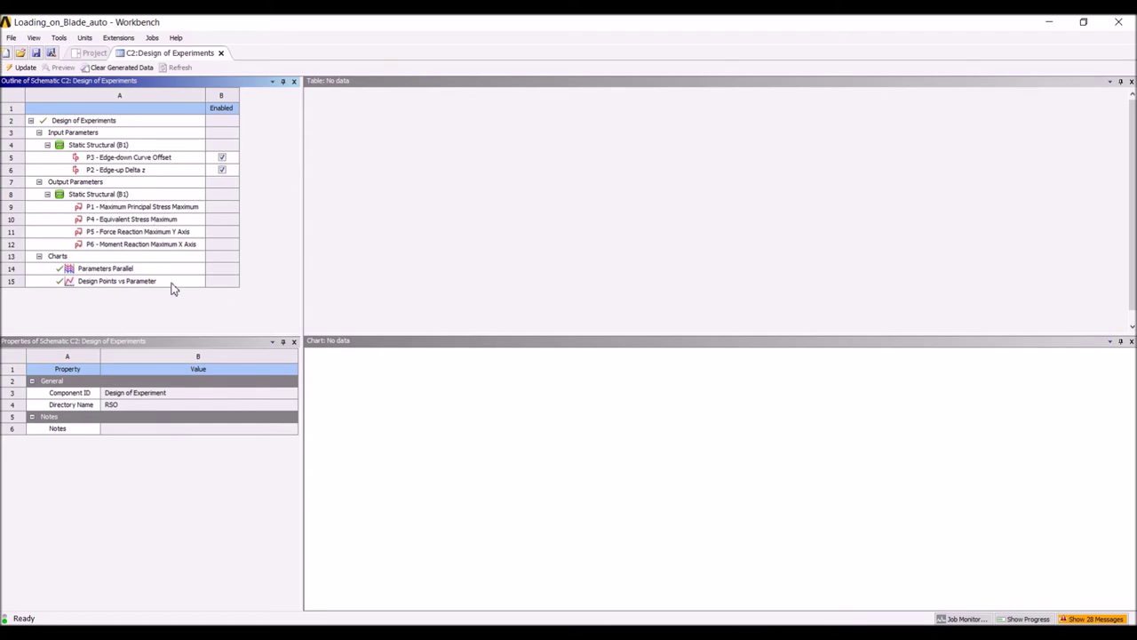
# Step: Review the nine central composite design points, then go back to the Project schematic
pyautogui.click(94, 121)
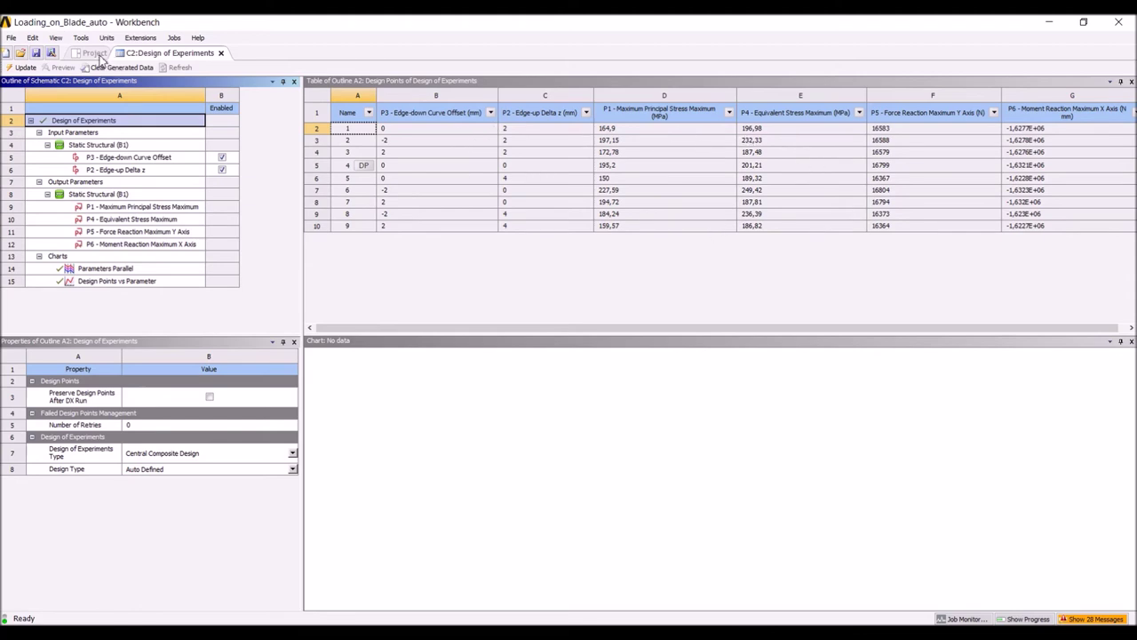
pyautogui.click(96, 54)
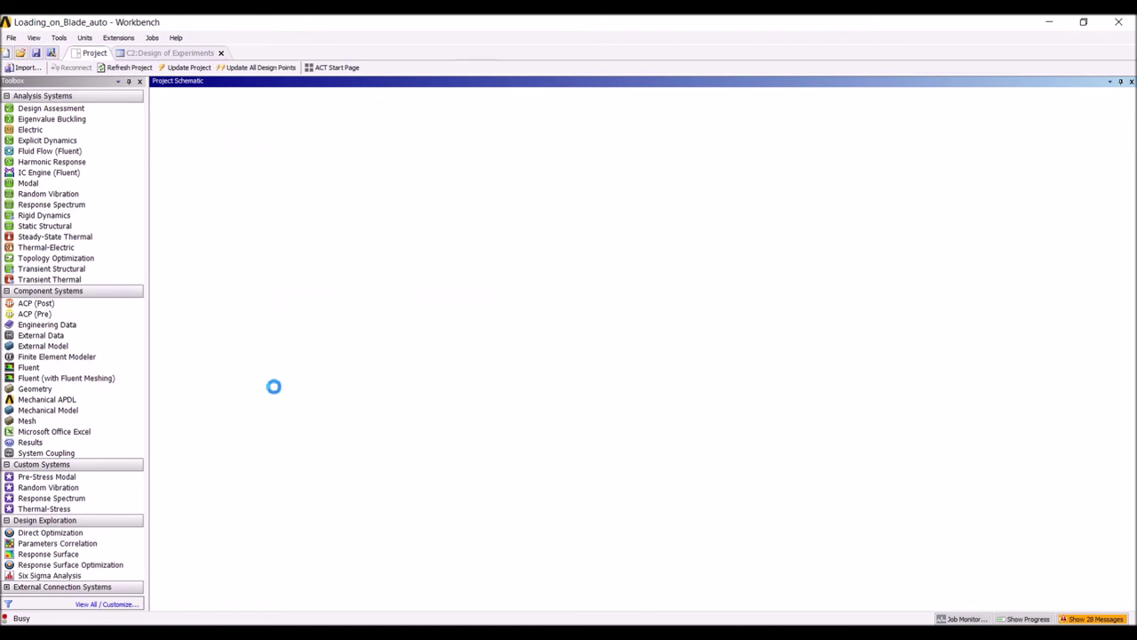
# Step: Inspect and rotate the 3-D maximum principal stress response chart, then return to the schematic
pyautogui.doubleClick(271, 388)
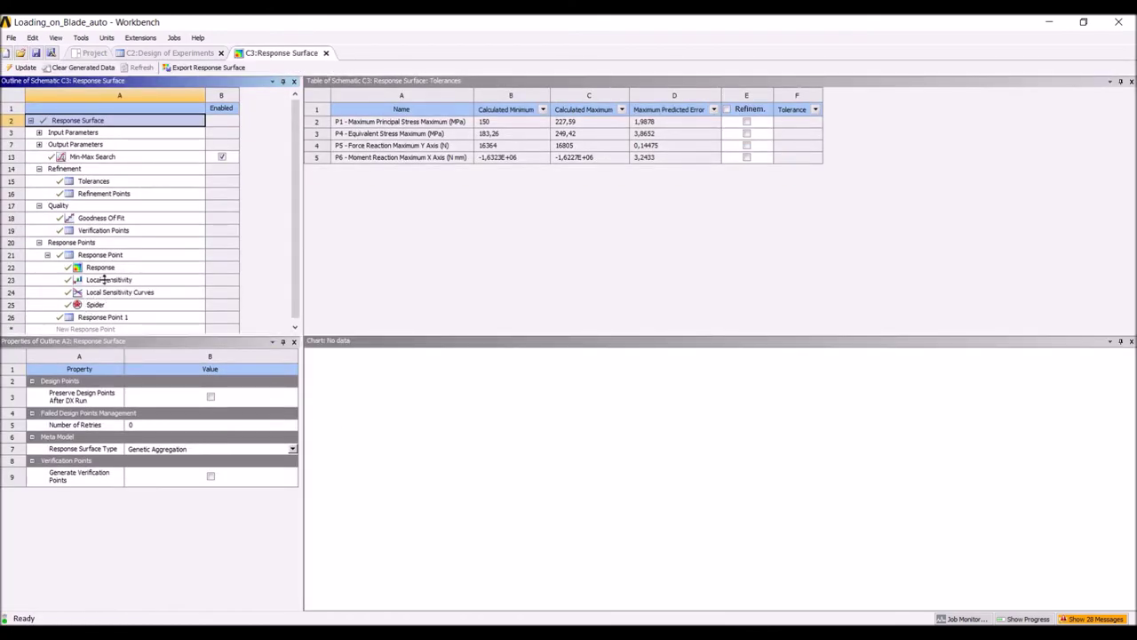
pyautogui.click(100, 267)
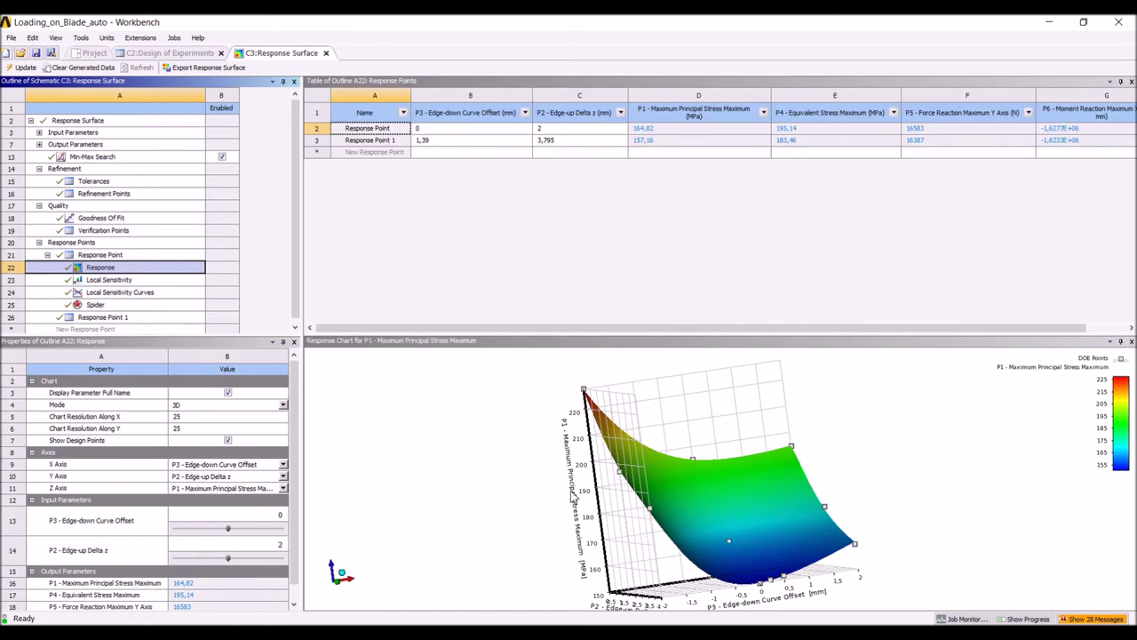
pyautogui.moveTo(582, 505); pyautogui.dragTo(710, 497)
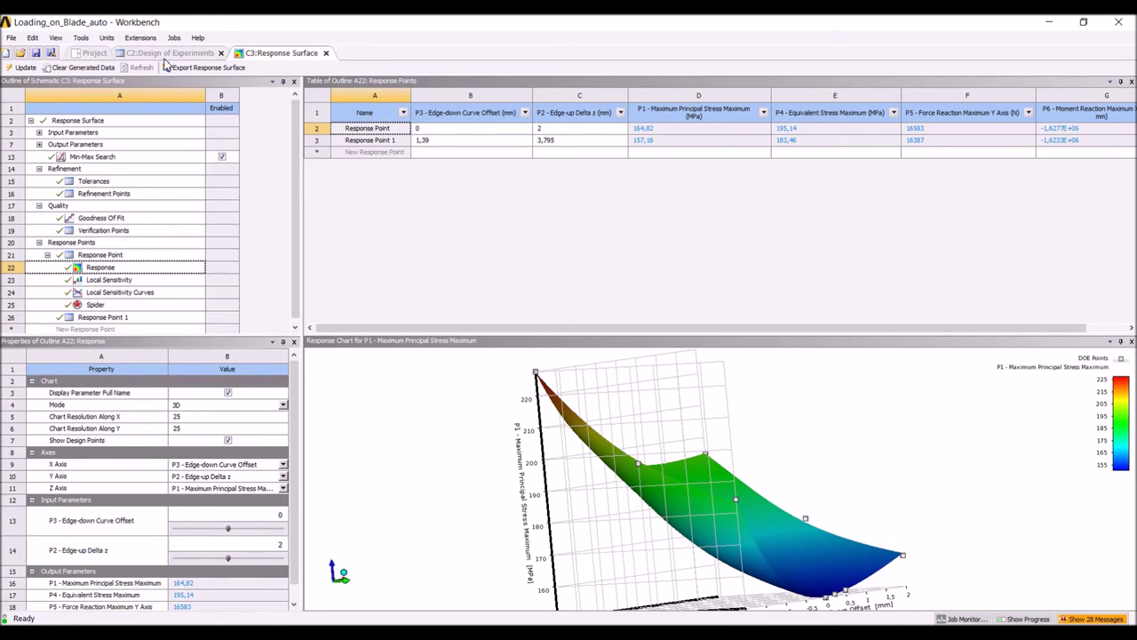
pyautogui.scroll(3, 875, 586)
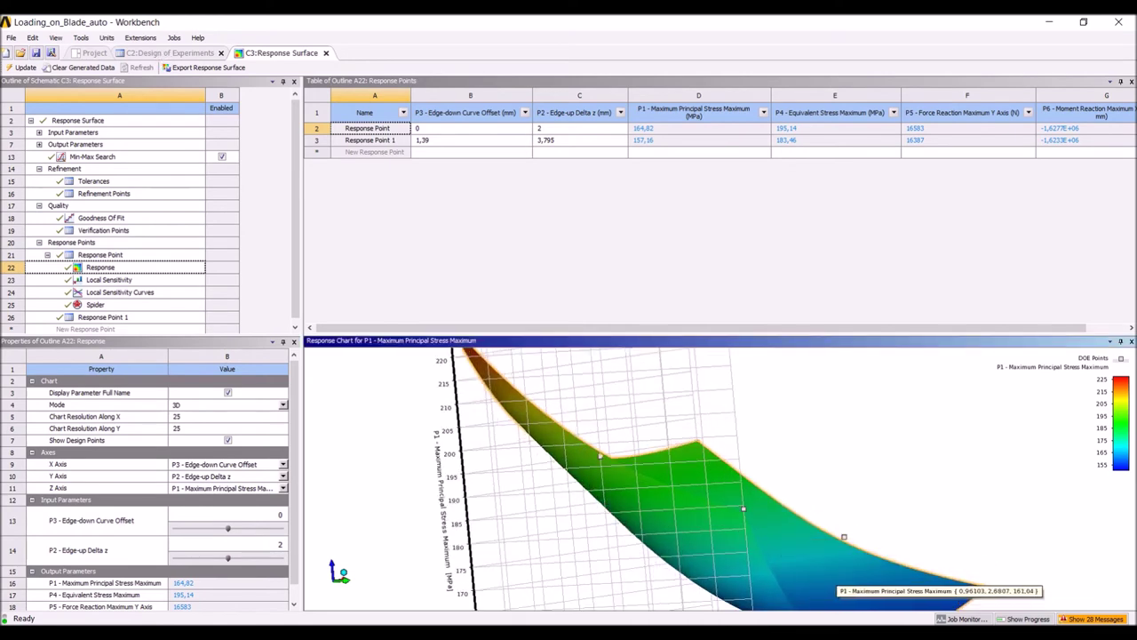
pyautogui.click(89, 54)
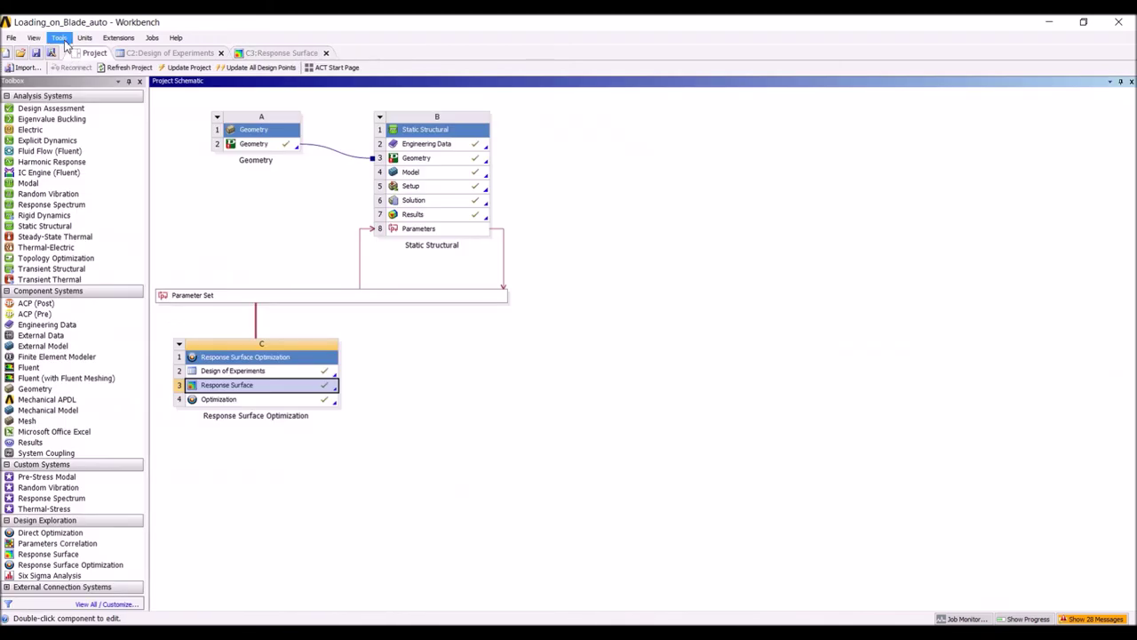
# Step: Review the C4 optimization's Minimize P1 objective history and its candidate points
pyautogui.doubleClick(281, 400)
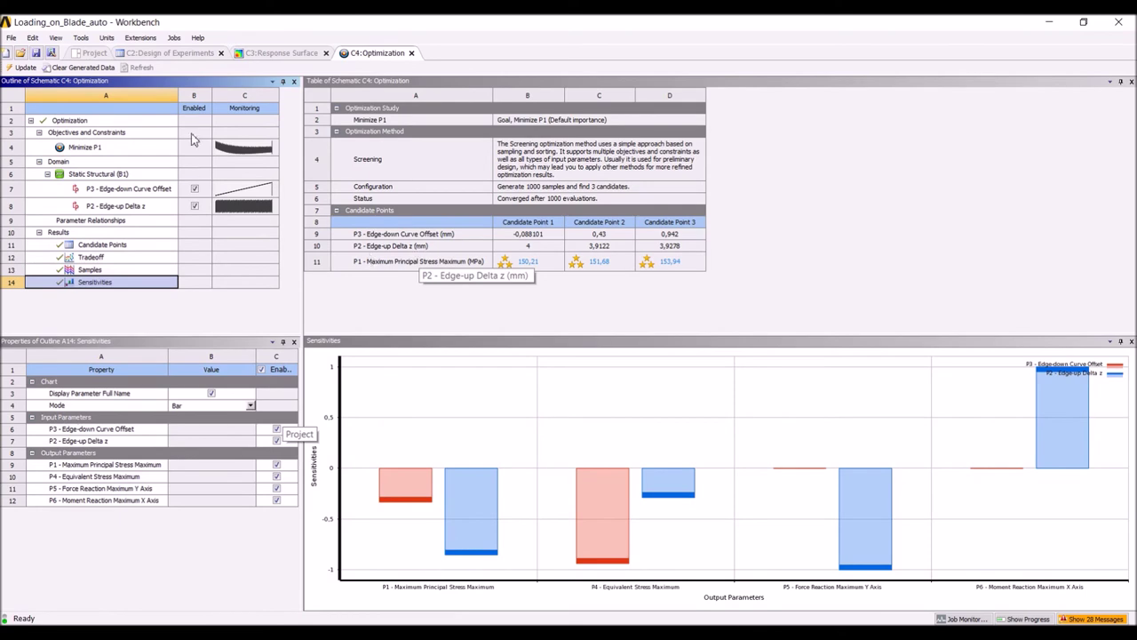
pyautogui.click(124, 151)
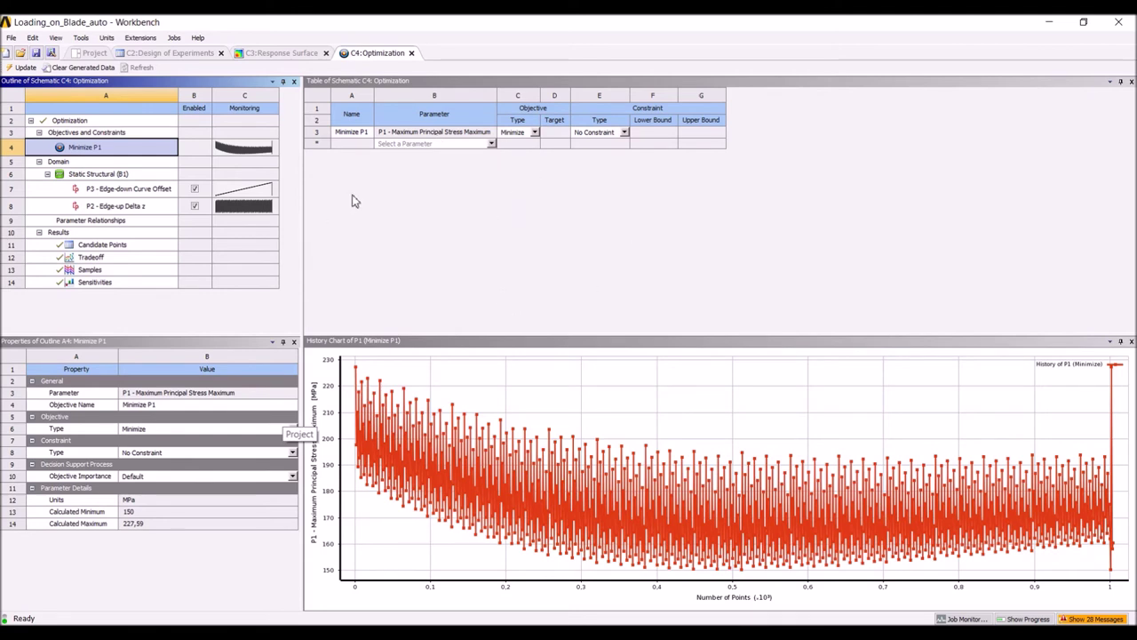
pyautogui.click(121, 249)
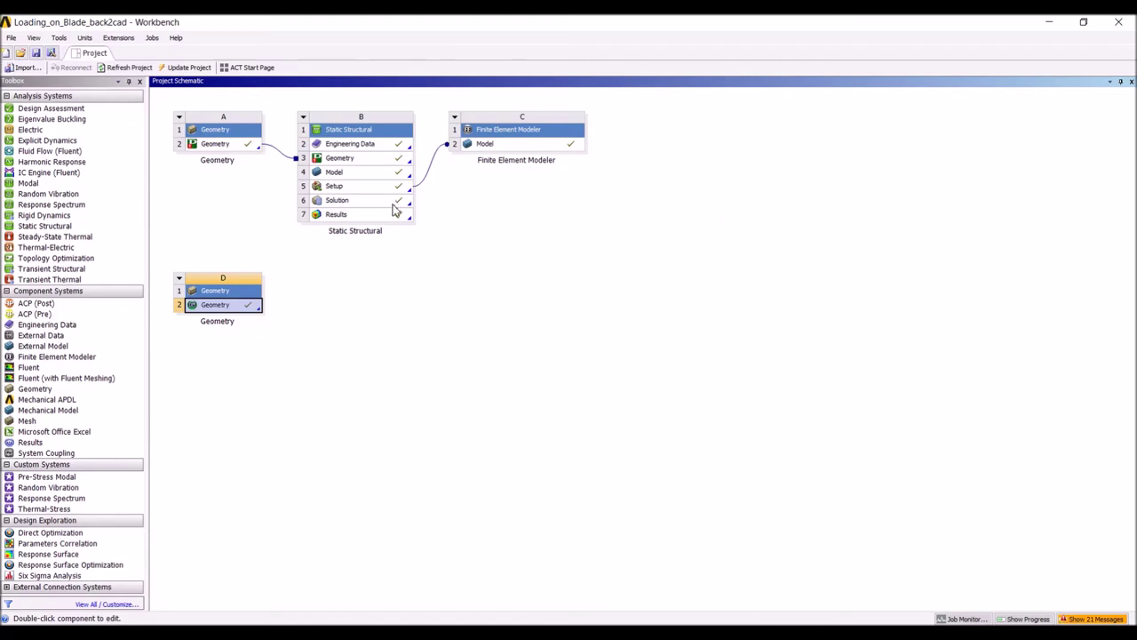
pyautogui.moveTo(823, 633)
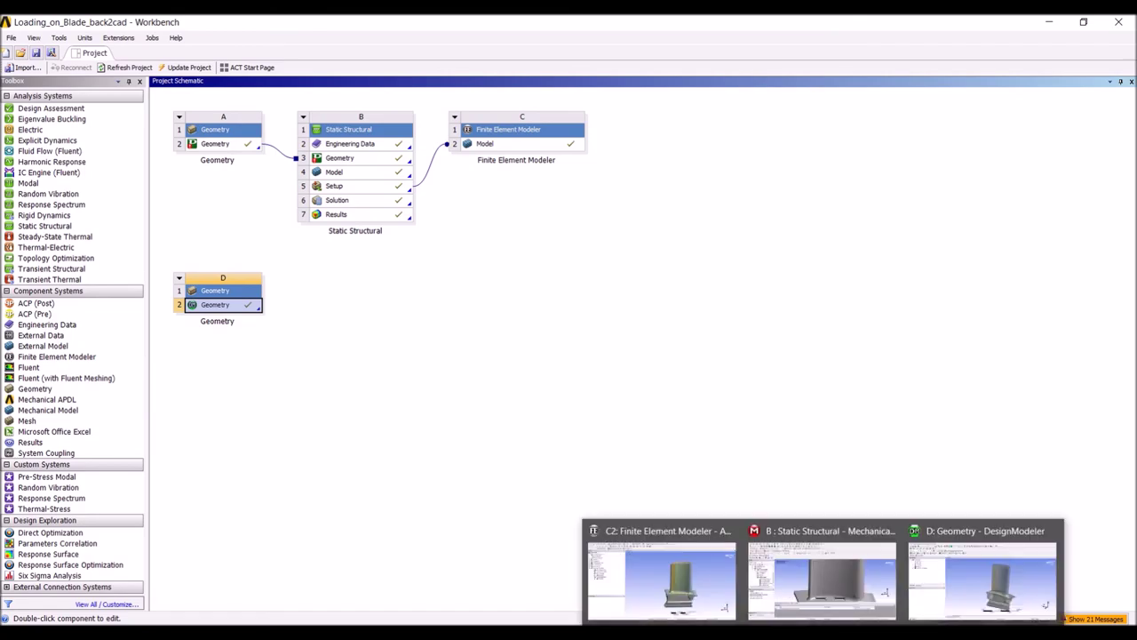
pyautogui.click(815, 597)
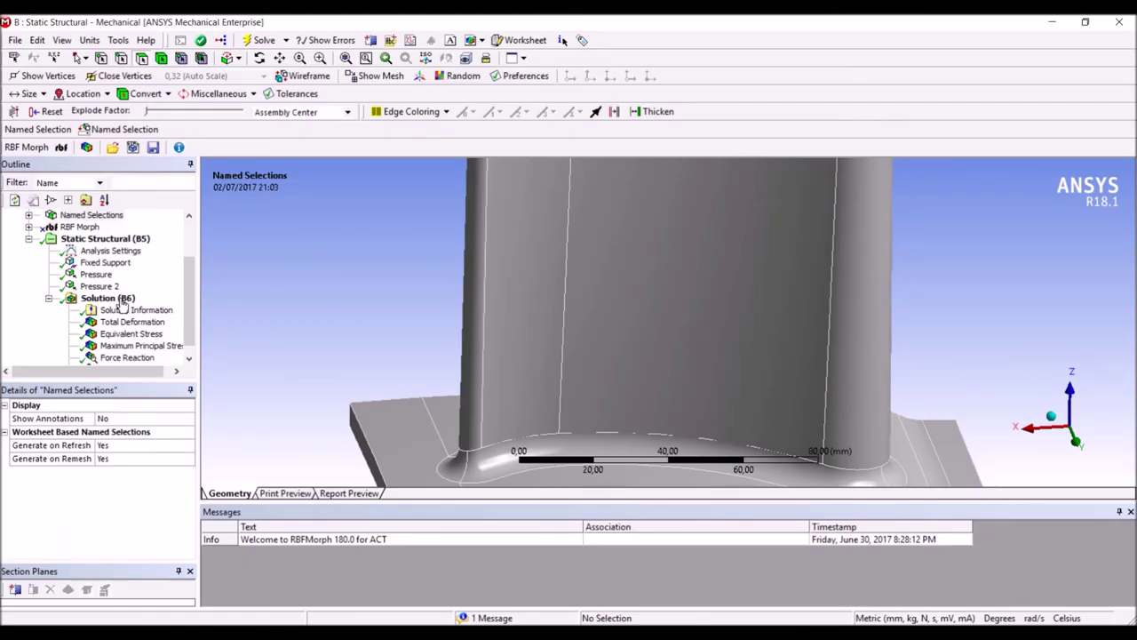
pyautogui.click(70, 216)
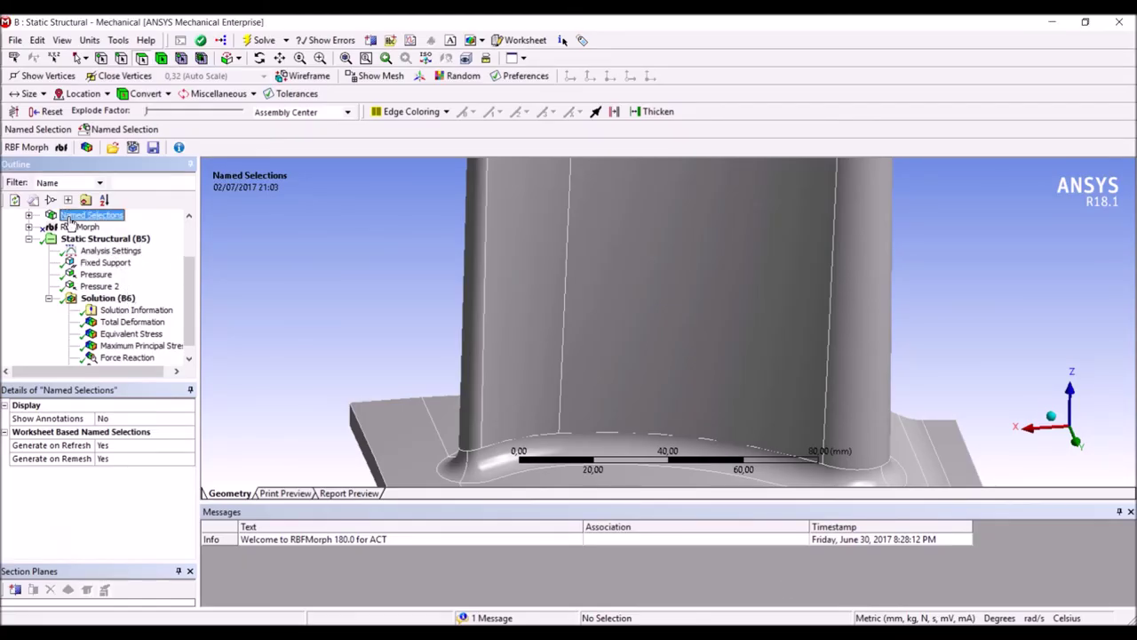
pyautogui.click(30, 215)
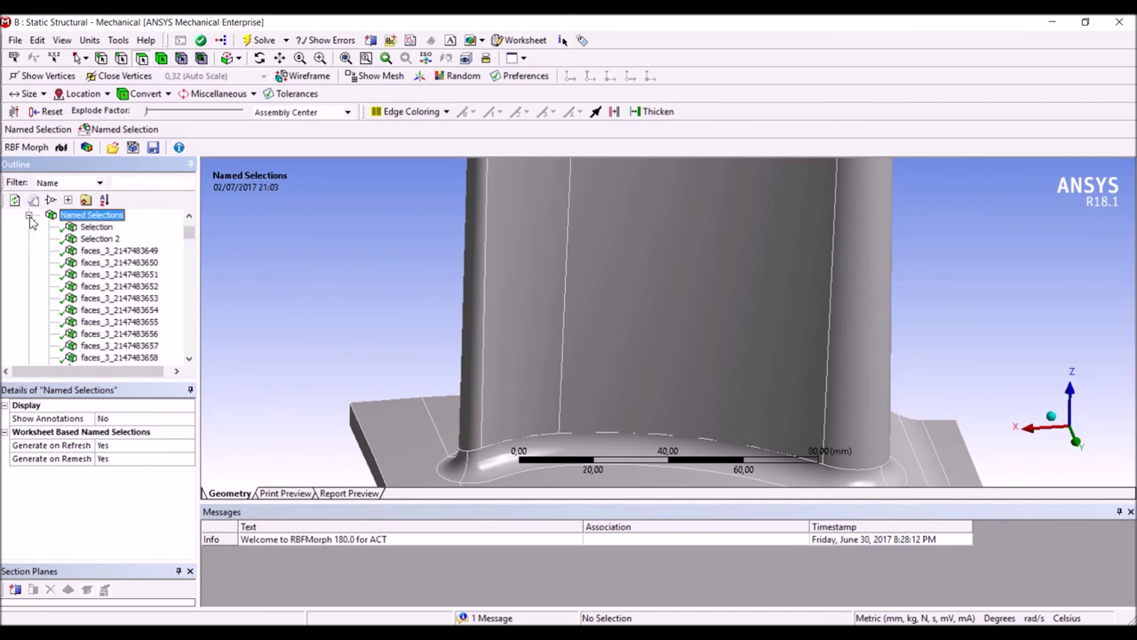
pyautogui.click(114, 263)
pyautogui.click(114, 286)
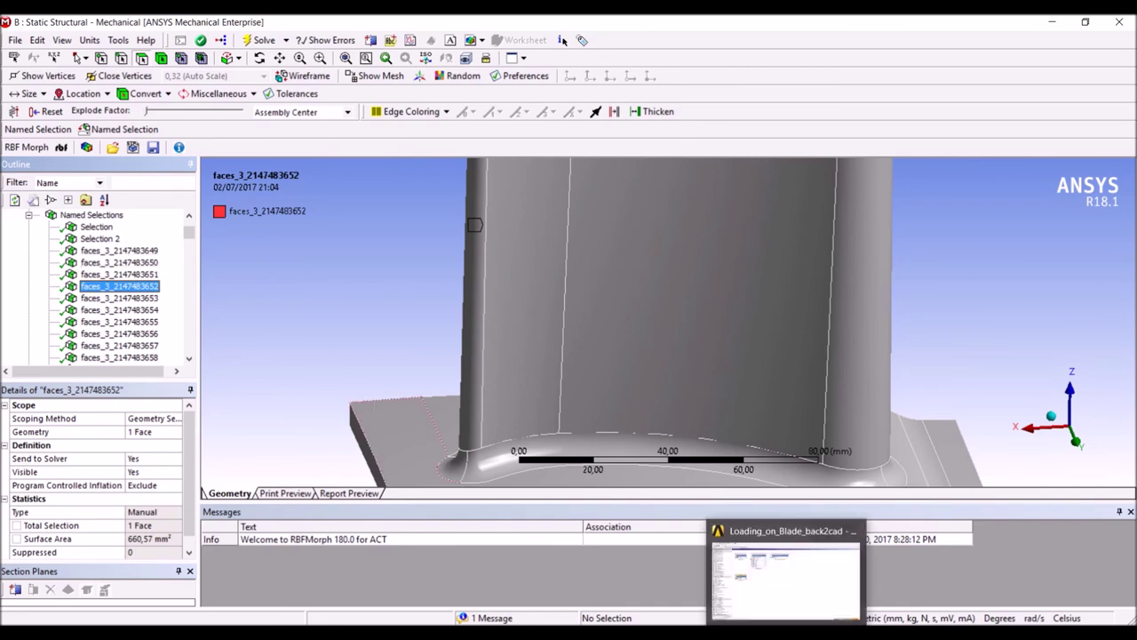
pyautogui.click(763, 590)
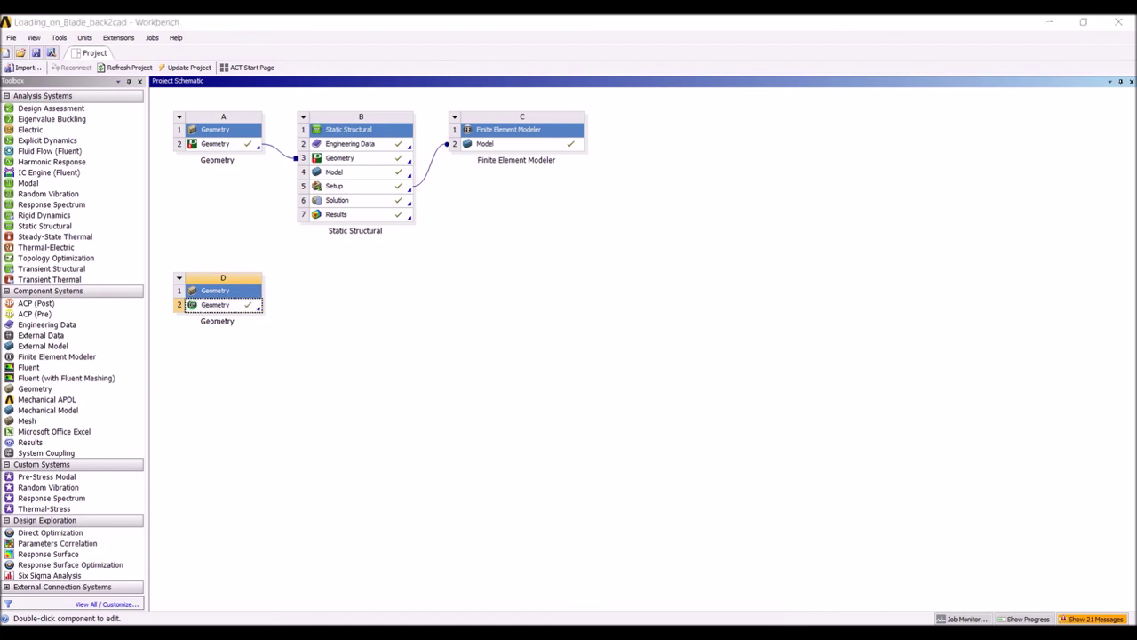
pyautogui.moveTo(822, 633)
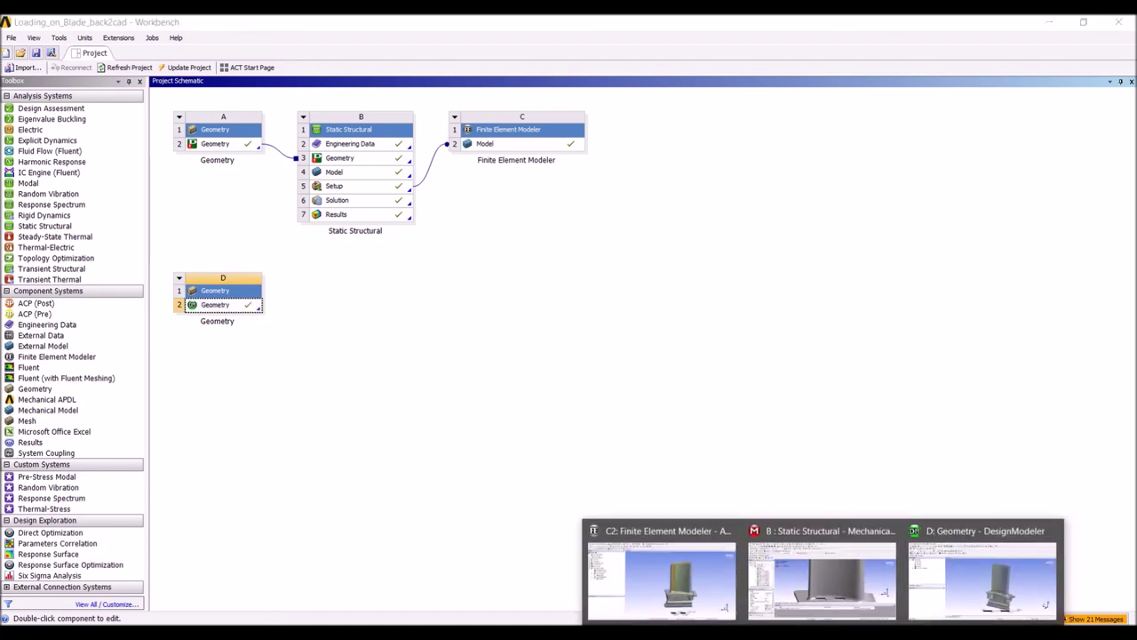
pyautogui.click(702, 602)
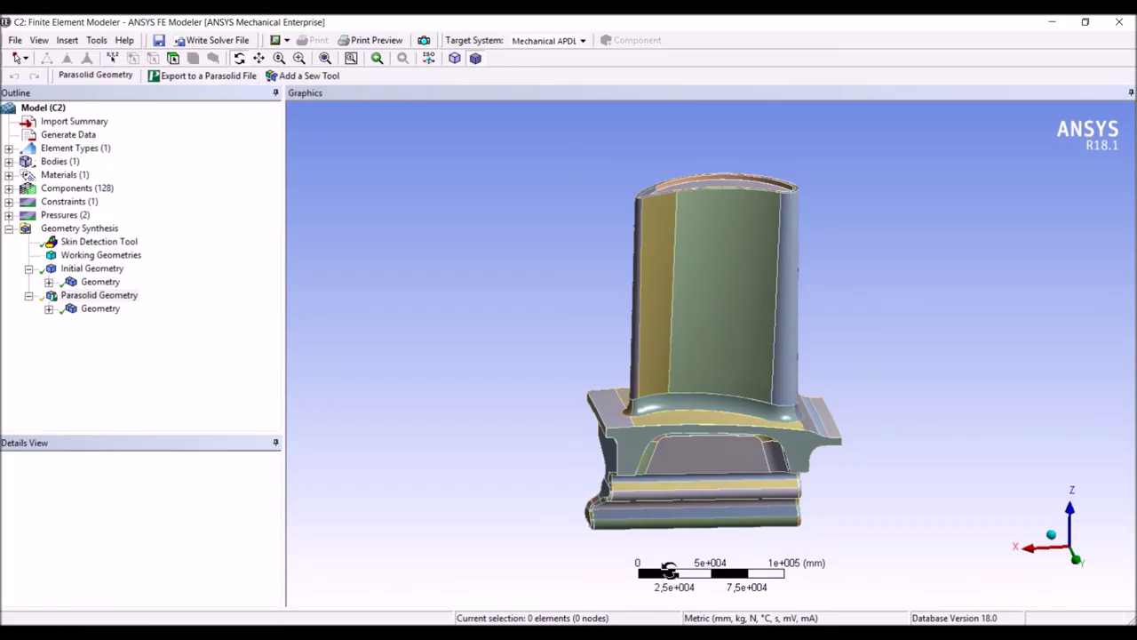
pyautogui.click(100, 242)
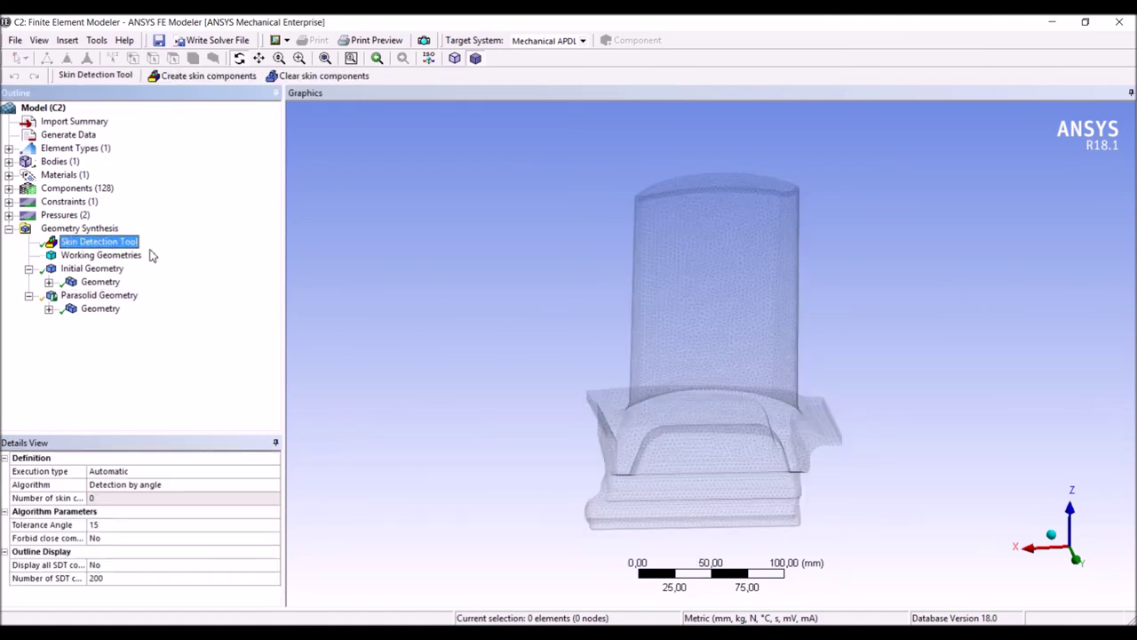
pyautogui.click(98, 268)
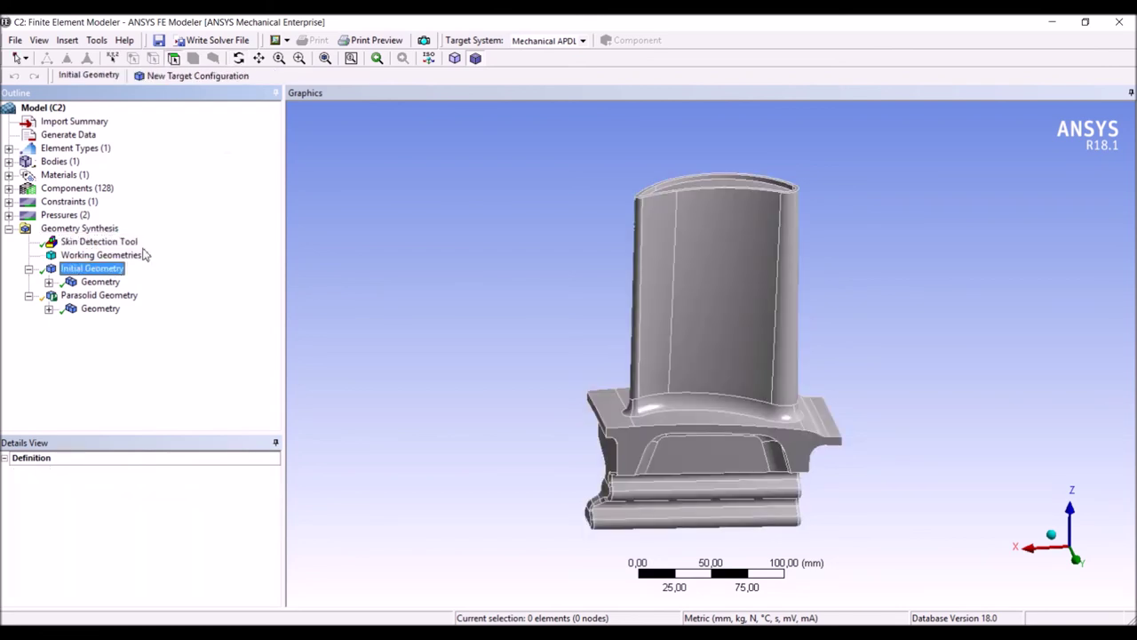
pyautogui.click(49, 282)
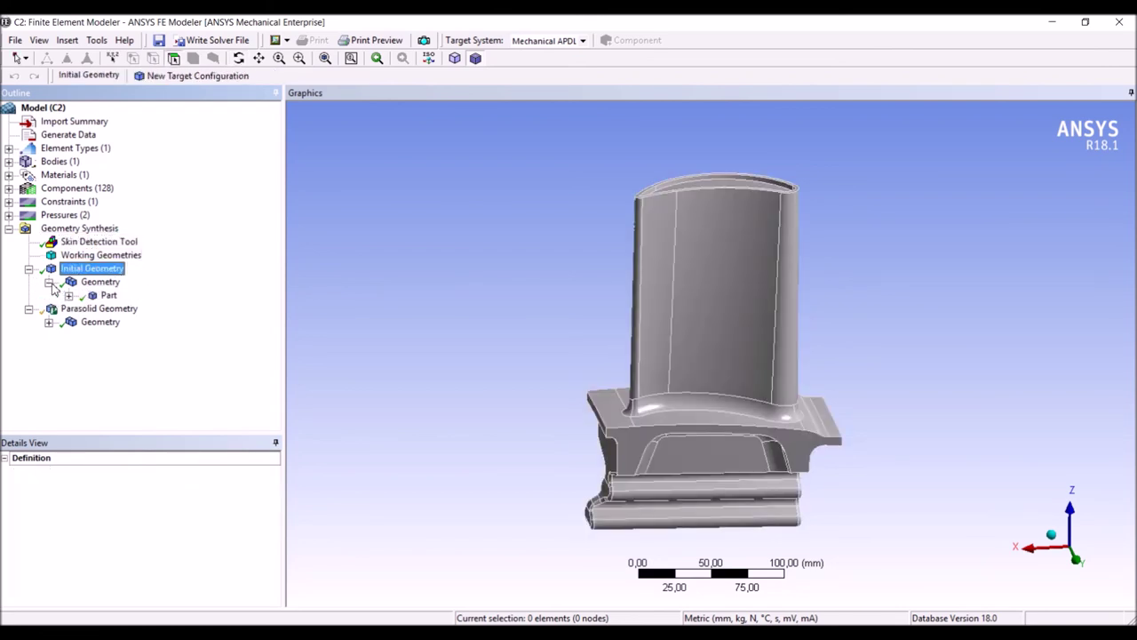
pyautogui.click(106, 295)
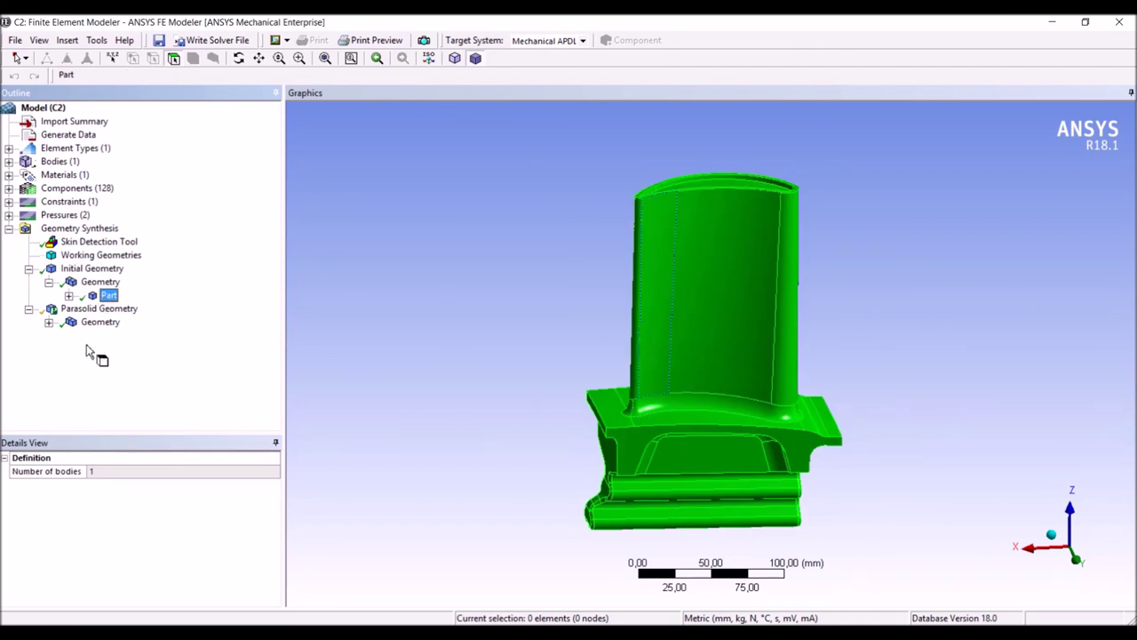
pyautogui.click(114, 312)
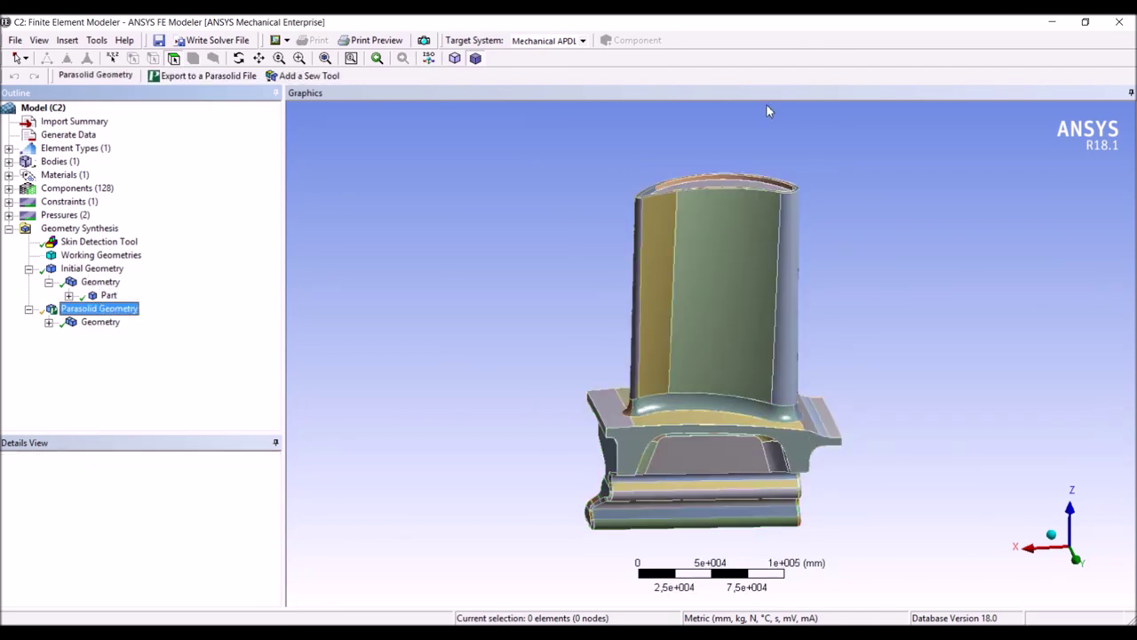
pyautogui.scroll(10, 799, 426)
pyautogui.scroll(-3, 794, 429)
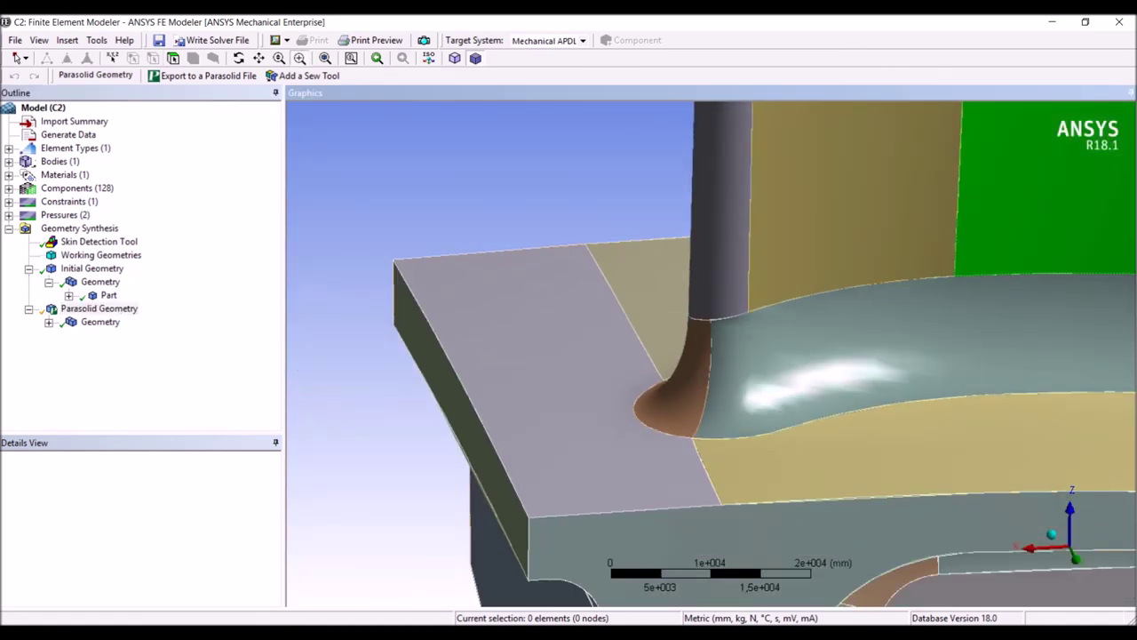
pyautogui.moveTo(822, 635)
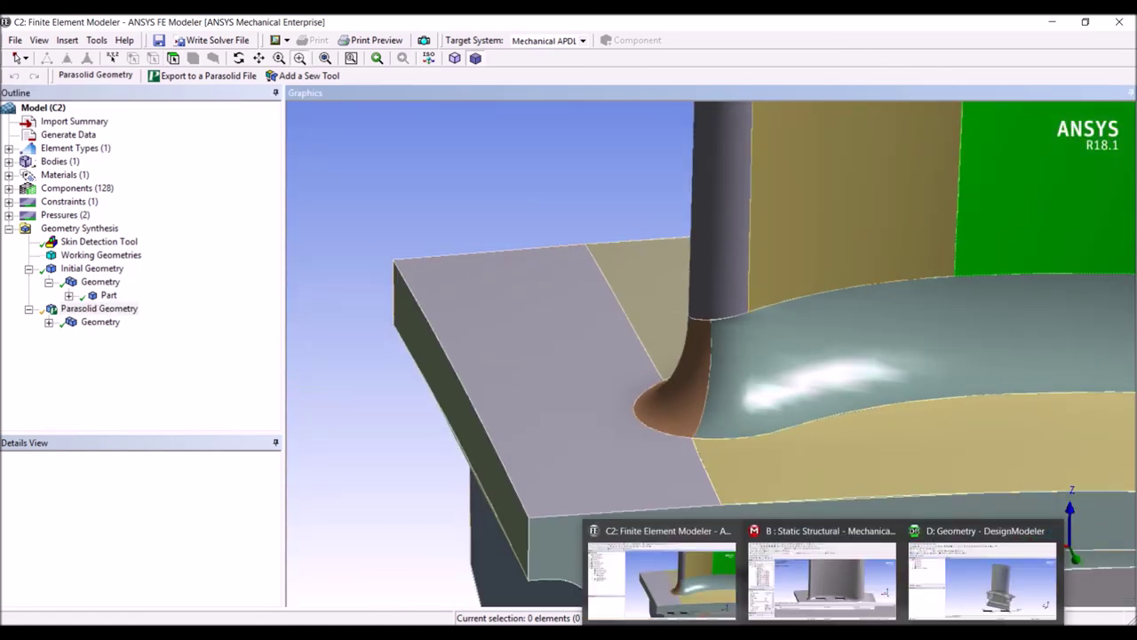
pyautogui.click(975, 569)
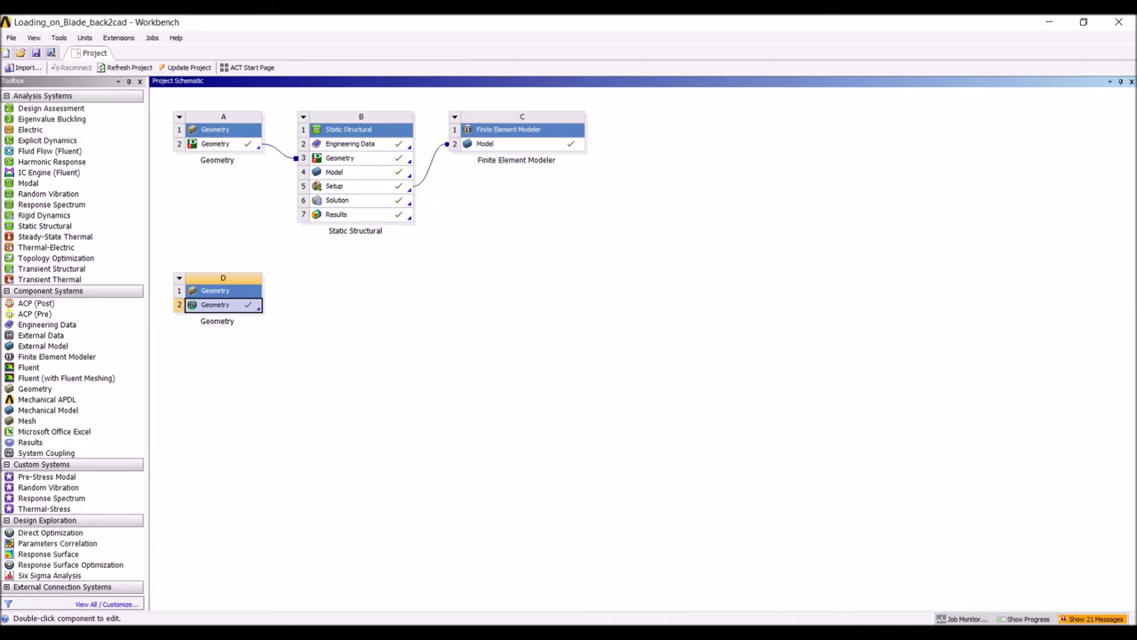
# Step: Bring the D: Geometry DesignModeler window with the imported blade to the front
pyautogui.moveTo(822, 635)
pyautogui.click(956, 584)
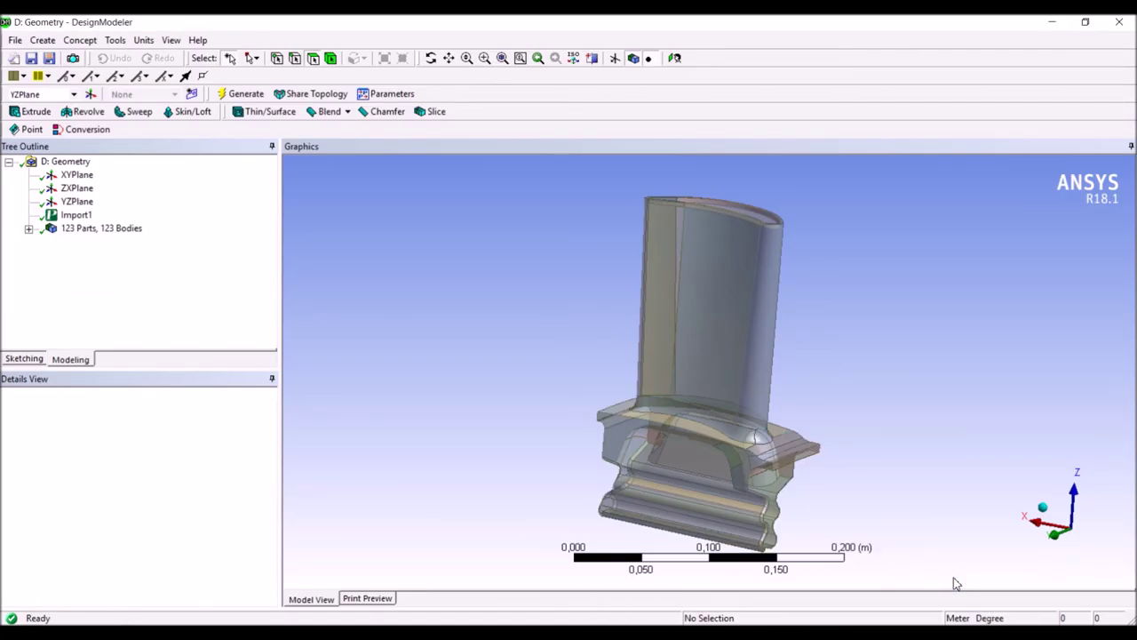